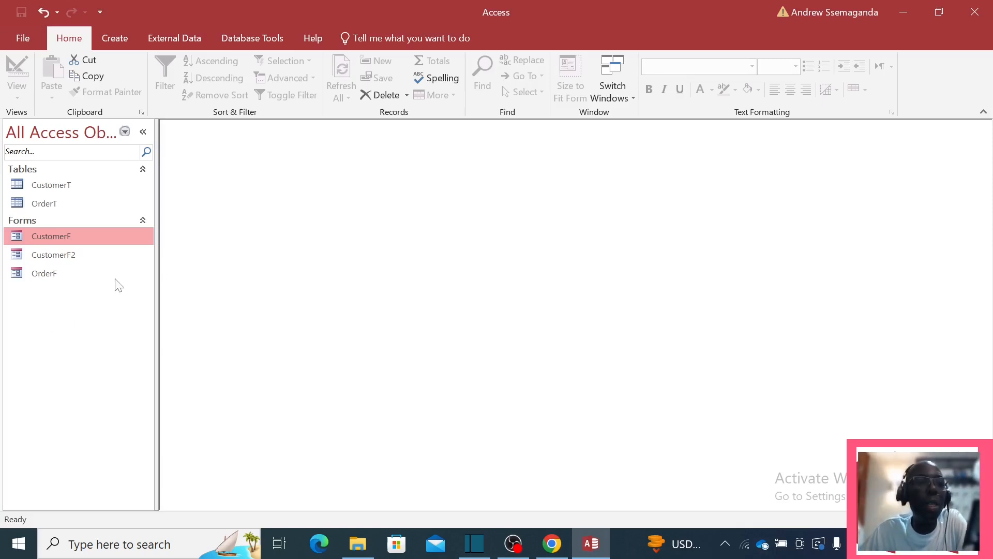
- Open the CustomerF form, widen its window, and switch it to Design View
double_click(50, 238)
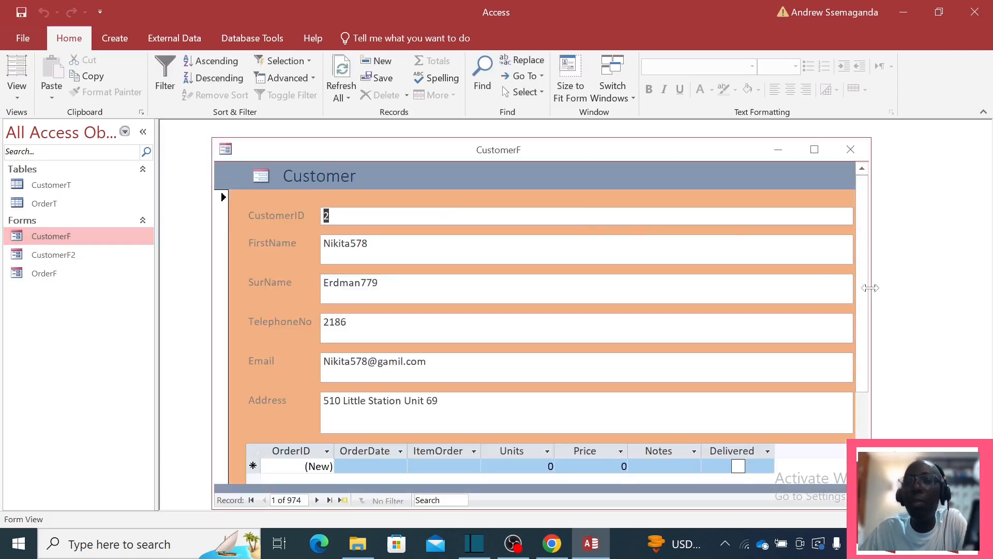
drag(871, 287, 970, 288)
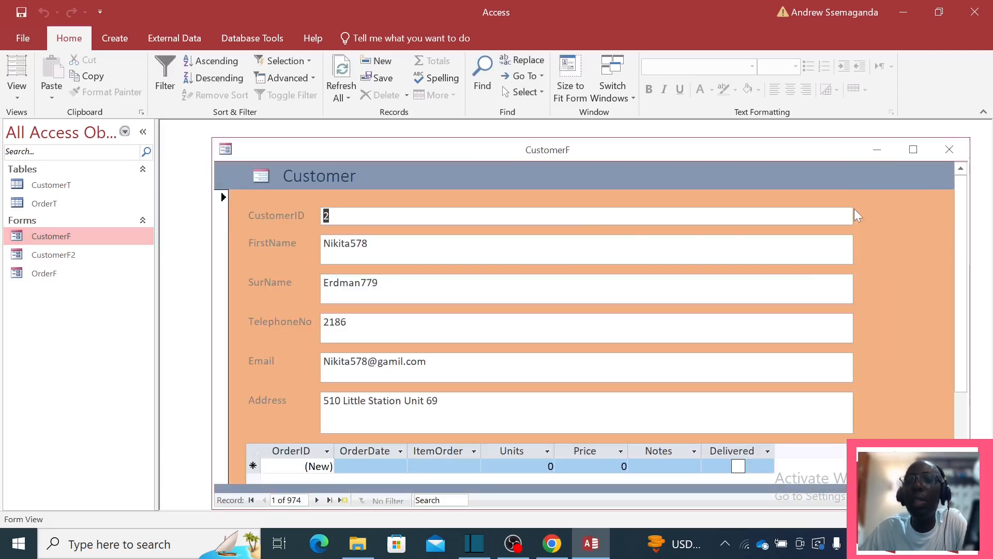
right_click(579, 155)
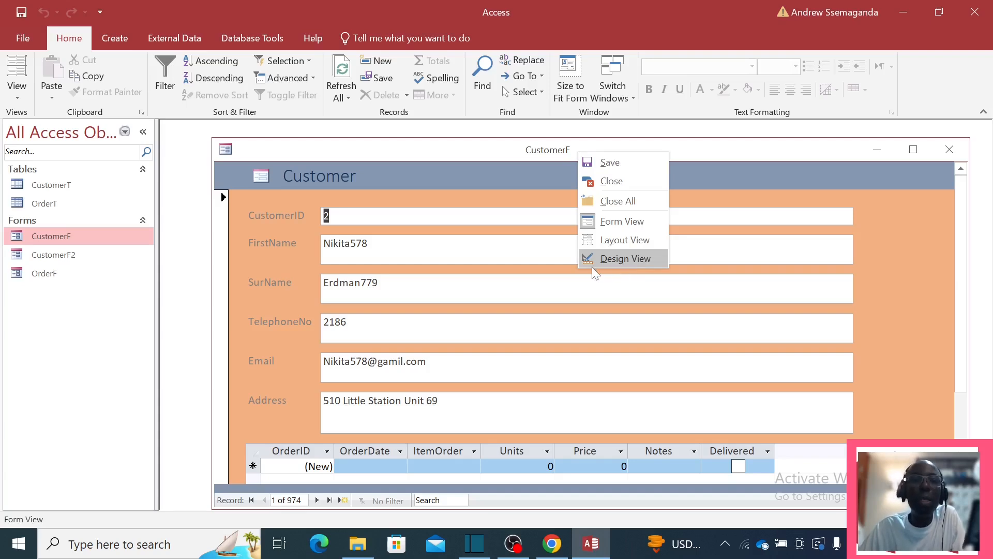
click(623, 256)
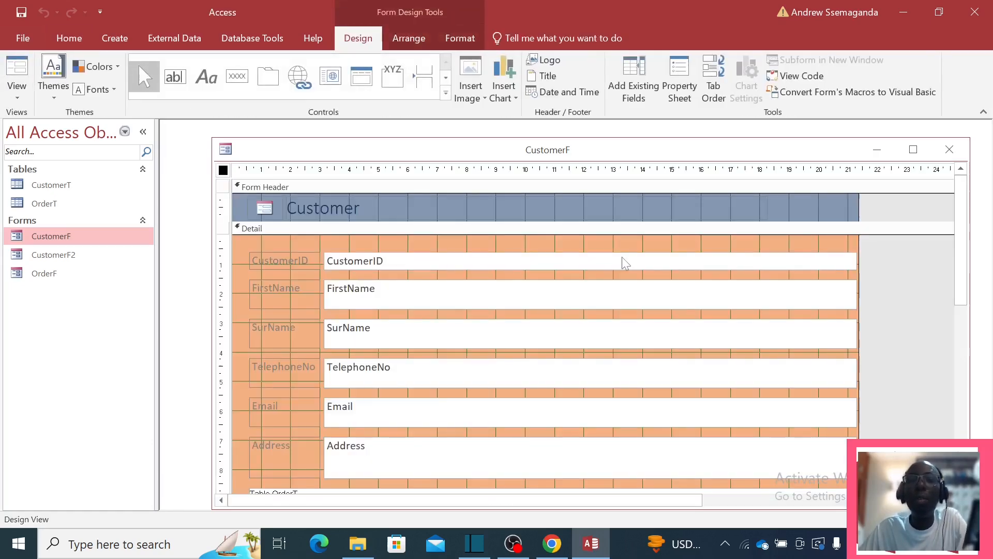
- Narrow the column of field text boxes in the Detail section so they end at about 14 on the horizontal ruler
click(834, 259)
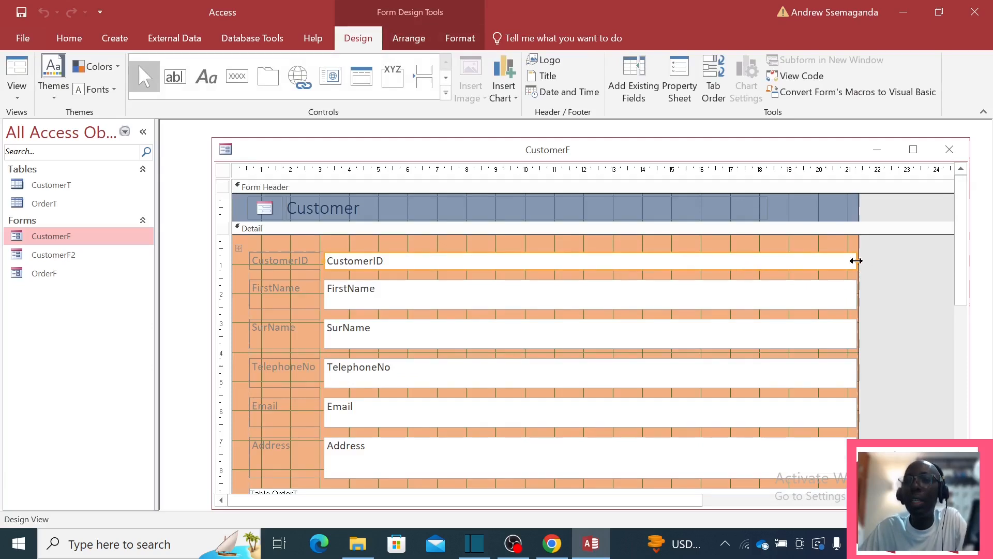
drag(856, 260, 639, 260)
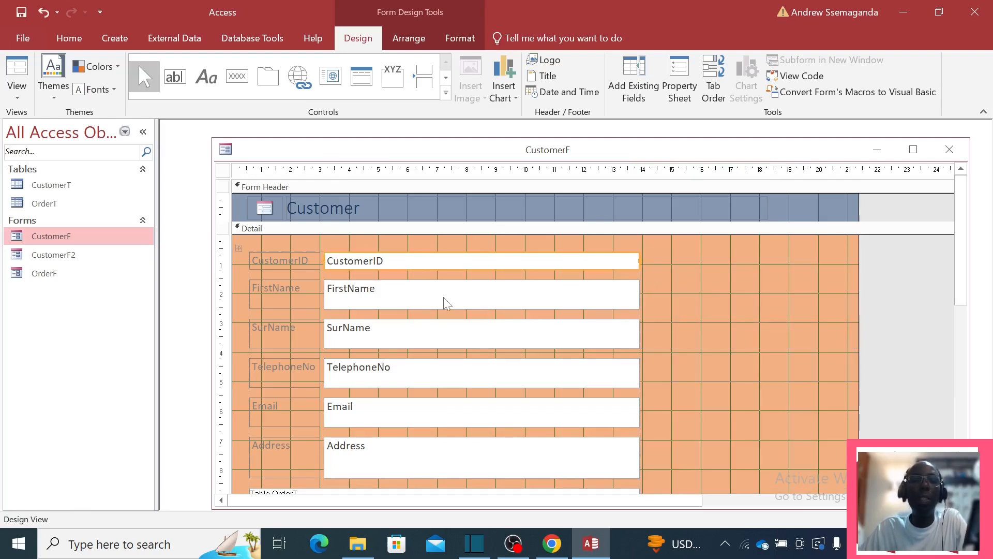
click(710, 272)
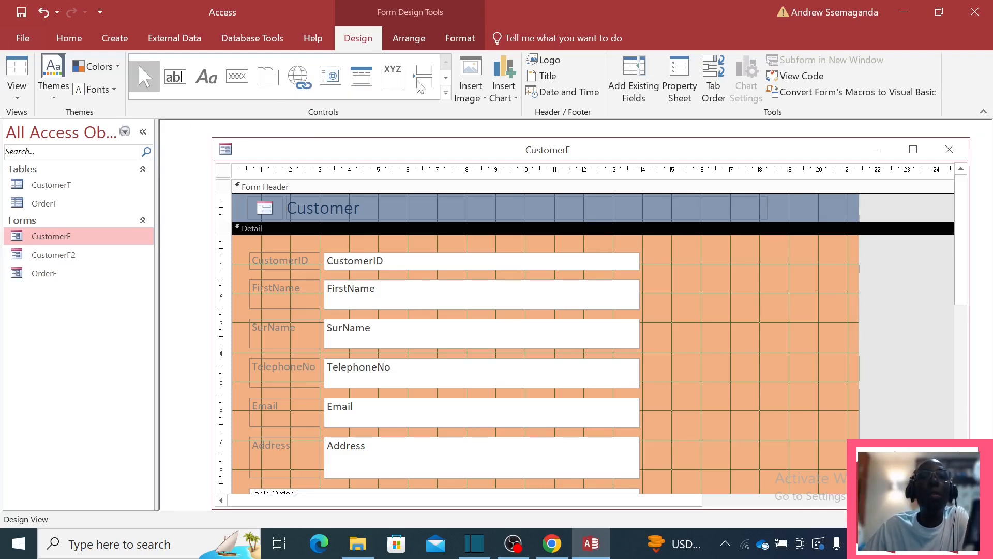
- Place a command button beside the CustomerID field and assign it the Record Navigation action Go To Next Record
click(445, 93)
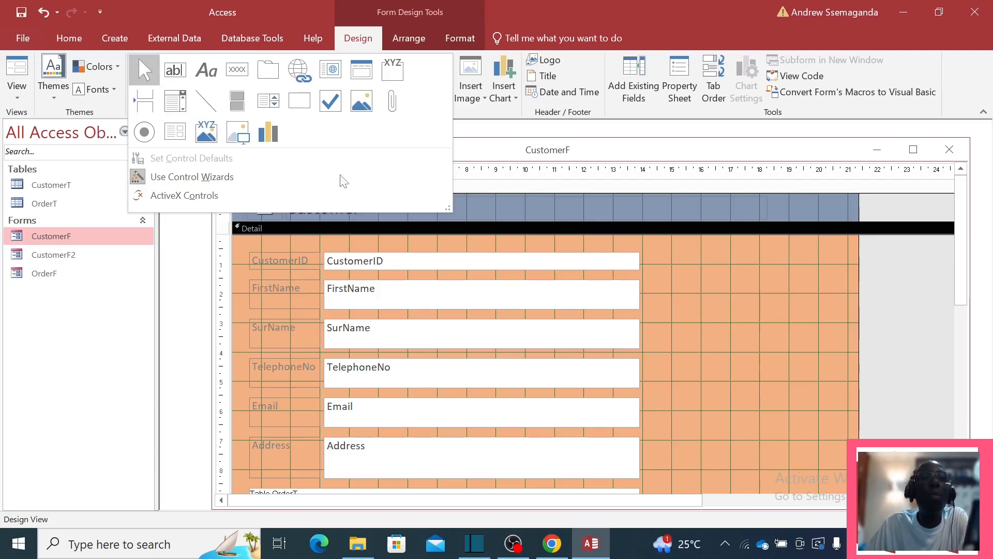
click(240, 76)
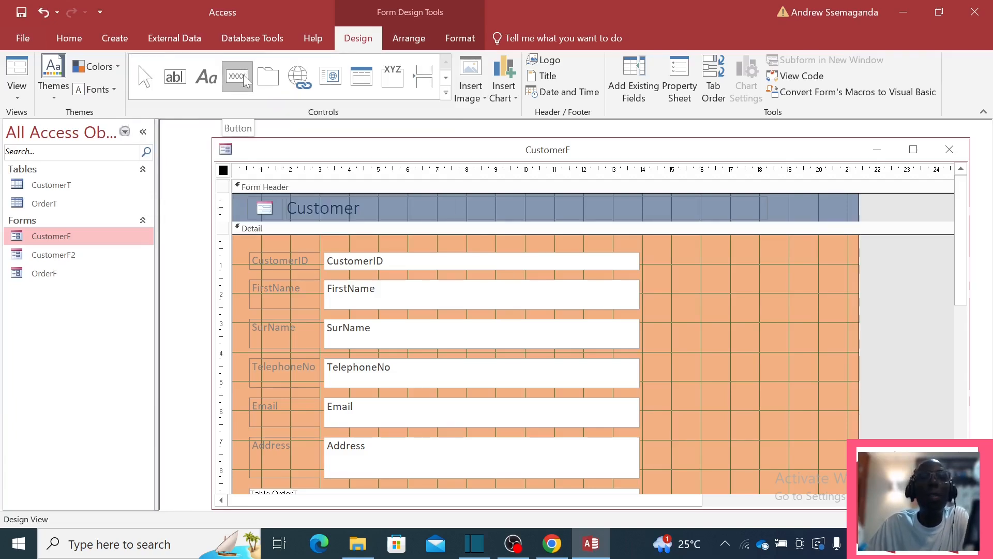
click(676, 257)
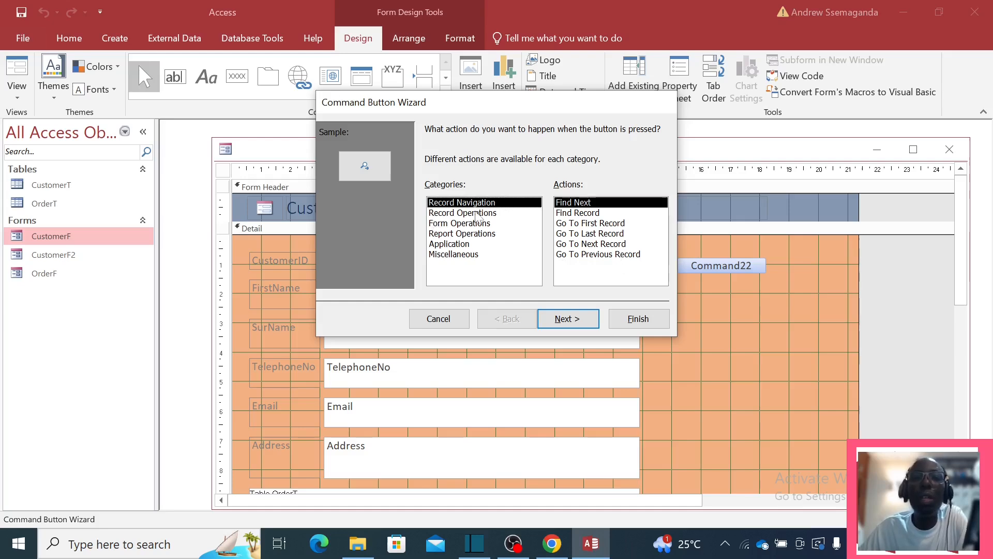
click(477, 214)
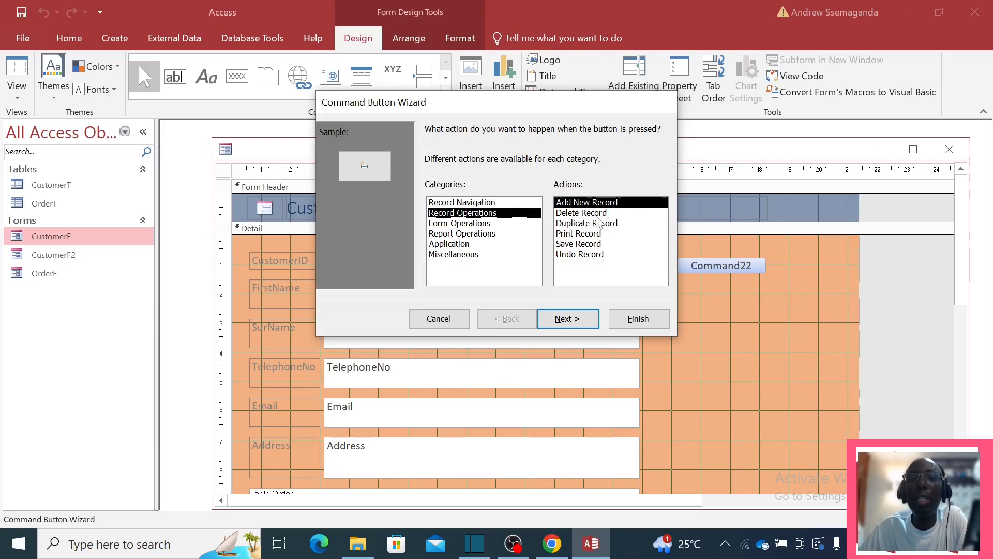
click(490, 203)
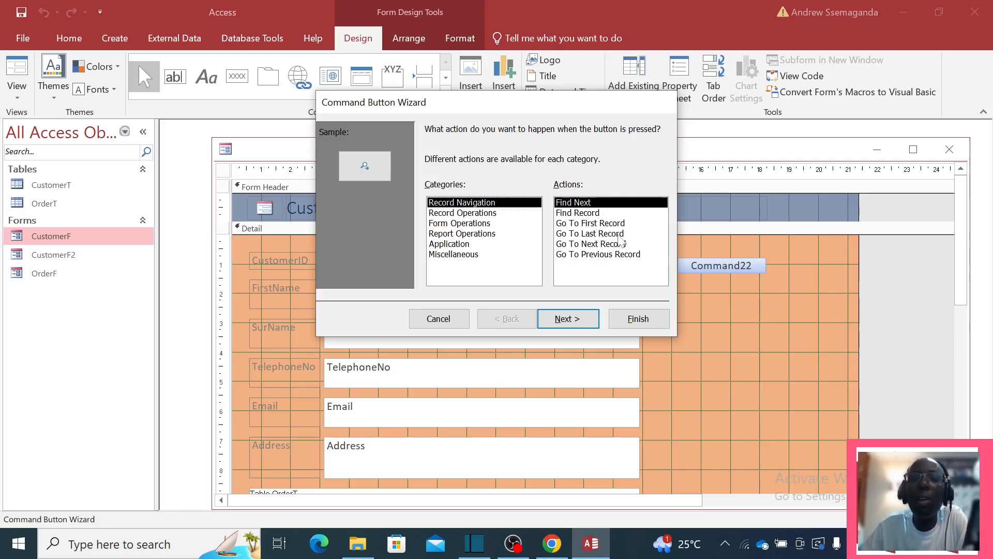
click(595, 244)
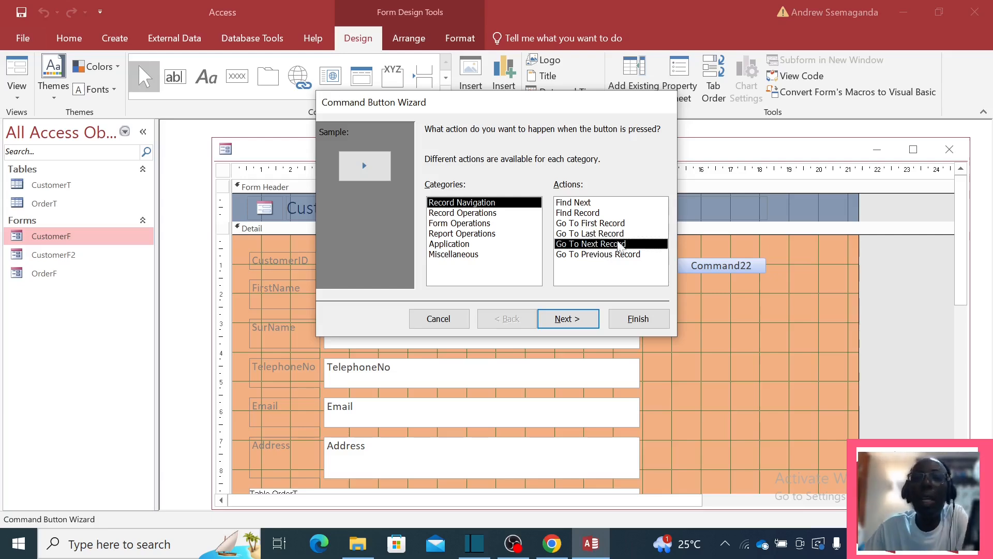
click(581, 323)
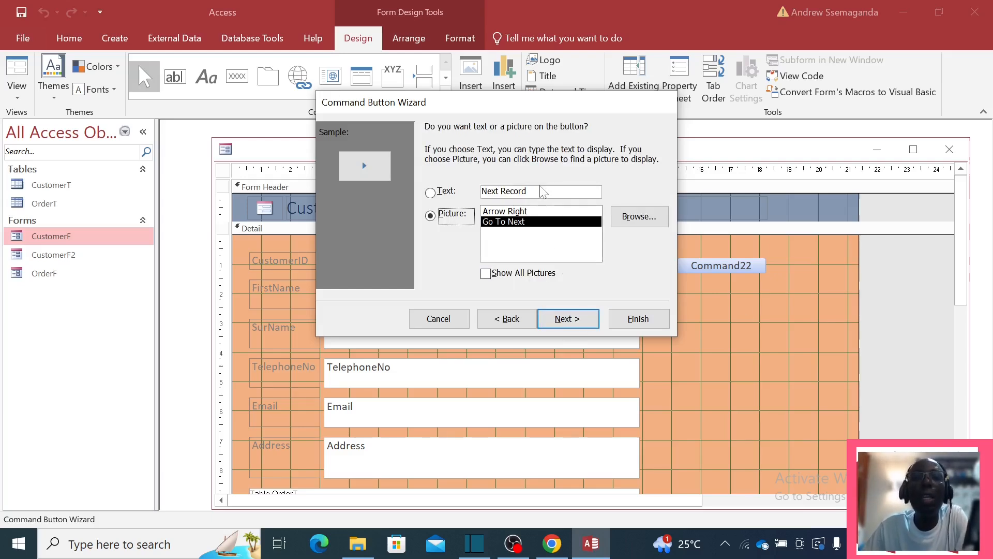
- Show the text Next Record on the button instead of a picture and finish the wizard with the default button name
click(431, 192)
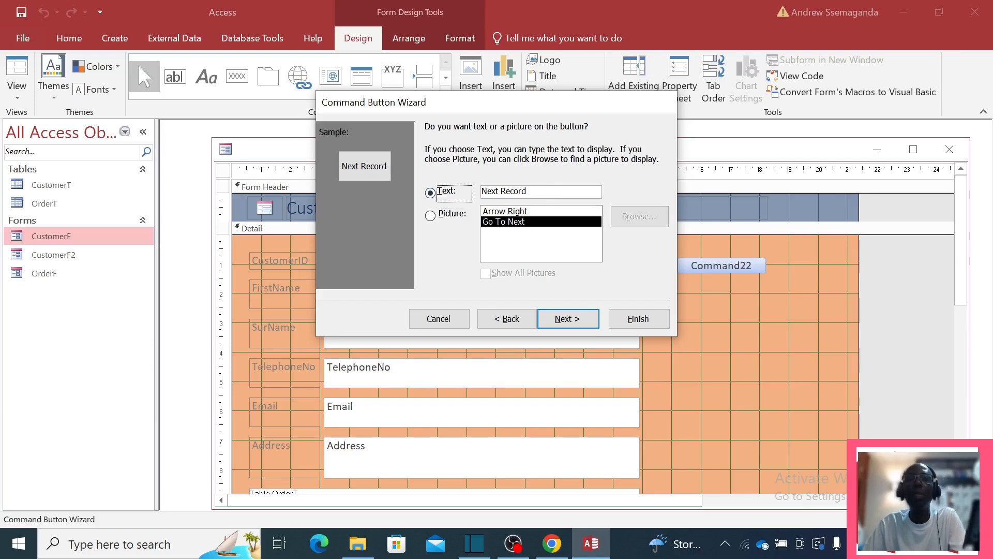
click(577, 325)
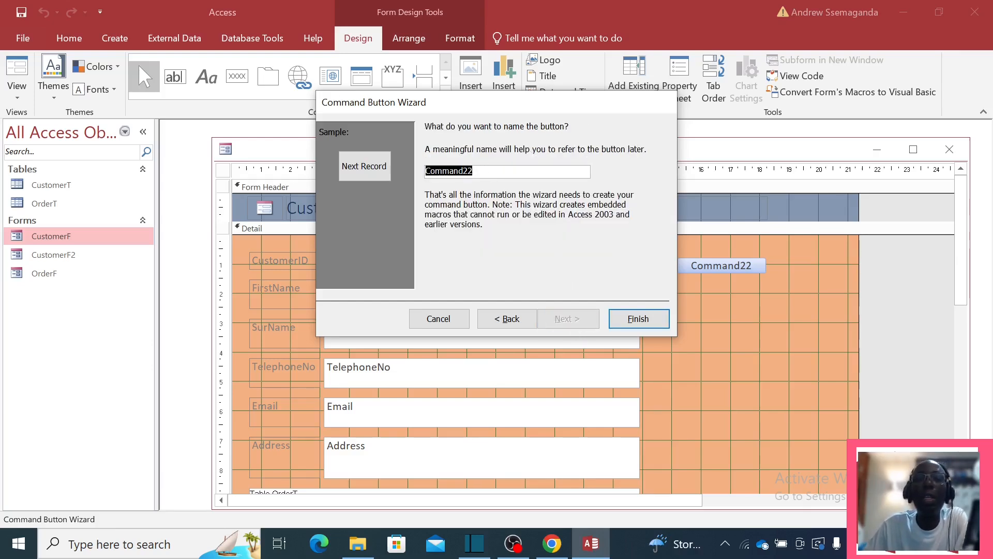
click(523, 171)
click(639, 319)
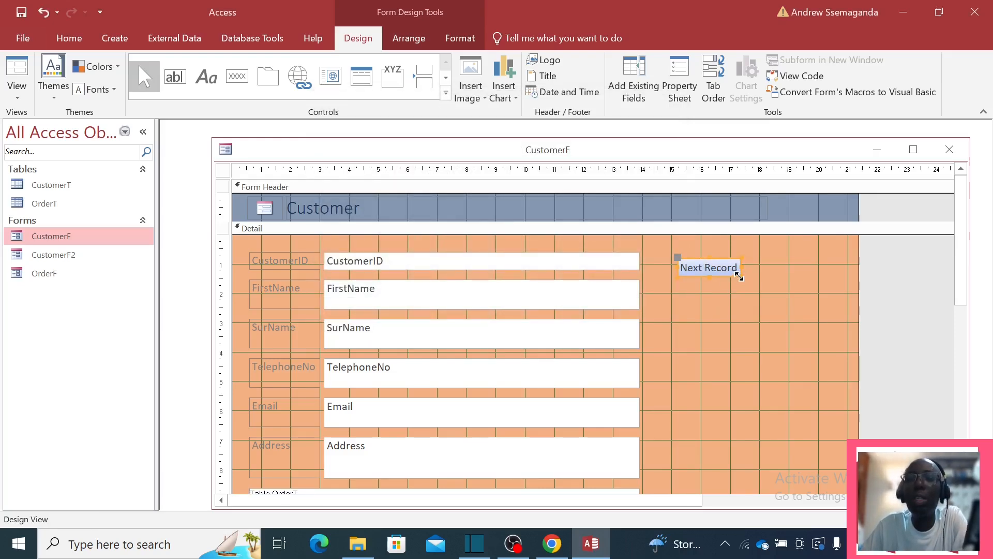
- Enlarge the Next Record button and set its font size to 14
drag(740, 277, 781, 274)
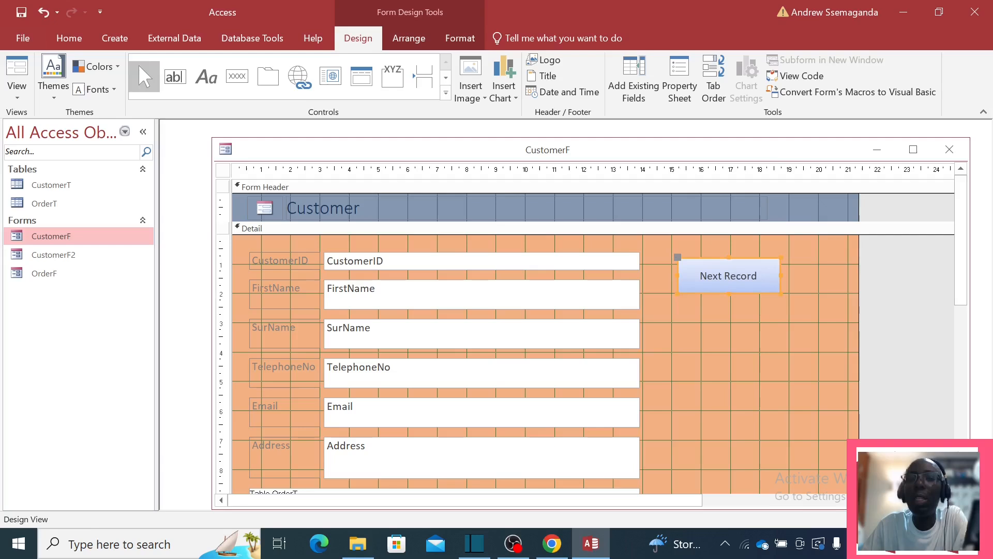
click(69, 37)
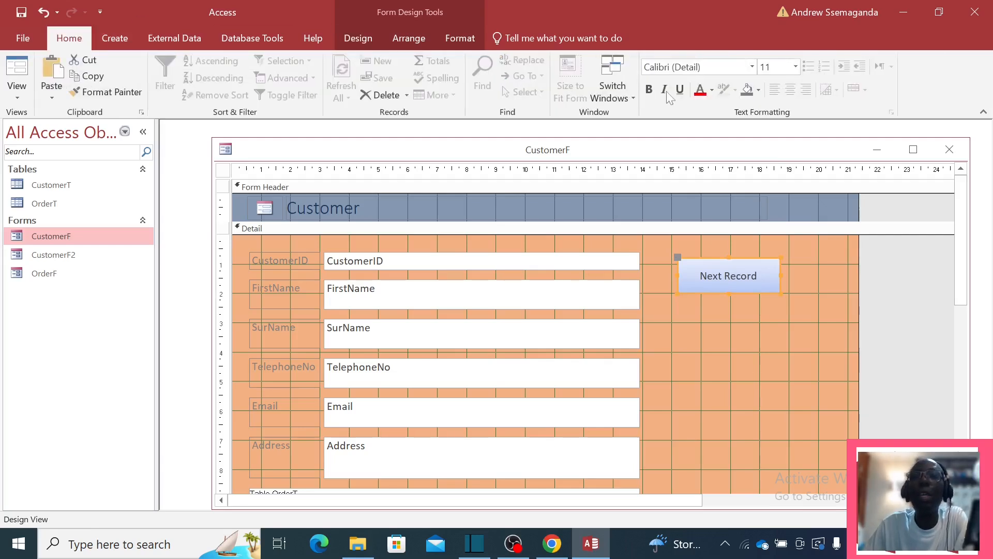
click(796, 67)
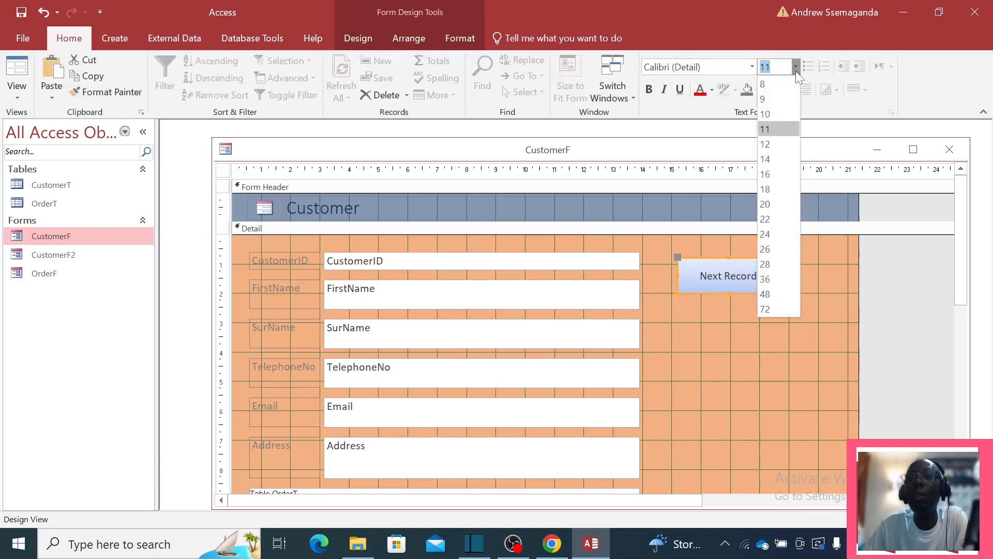
click(764, 159)
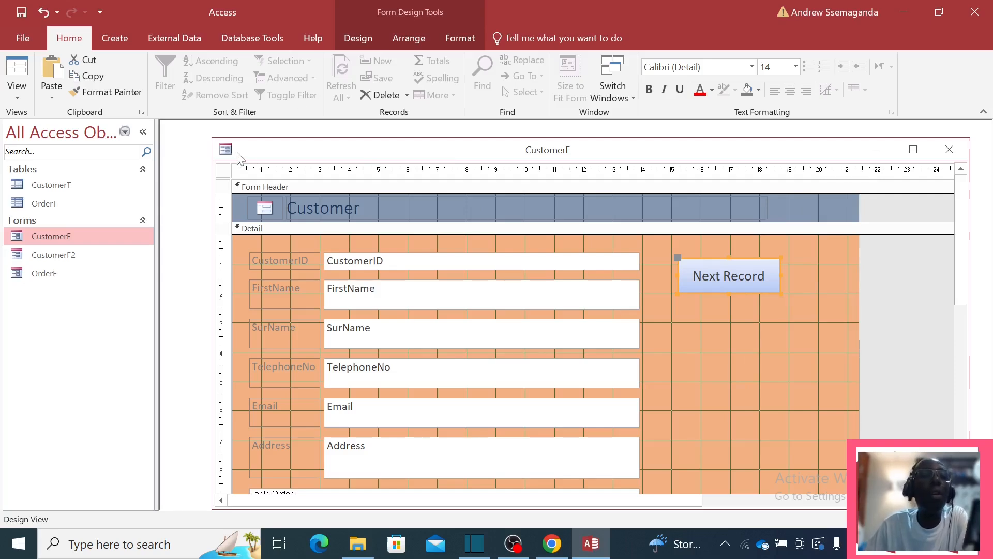
click(747, 324)
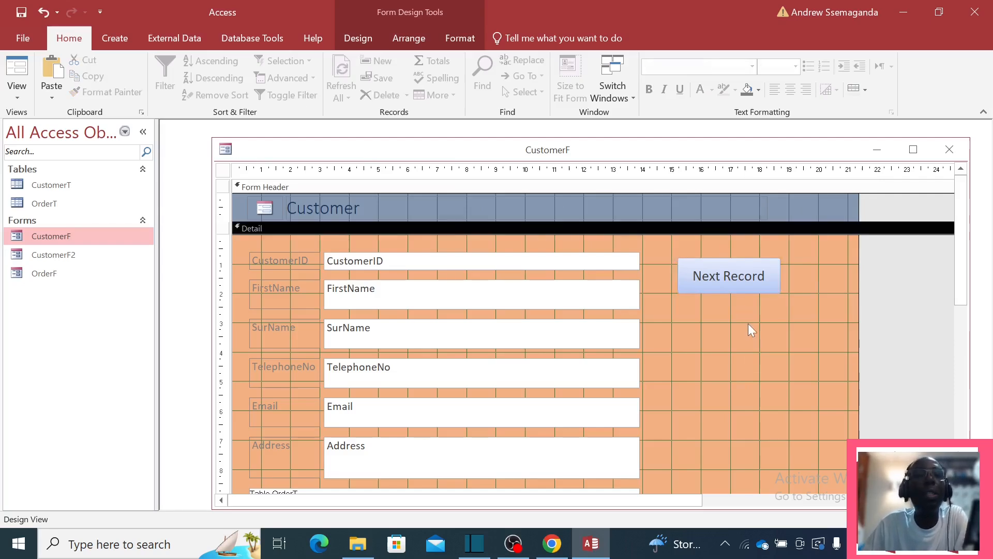
- Move the Next Record button towards the form's right edge, level with the CustomerID field, and save and close the form
click(738, 286)
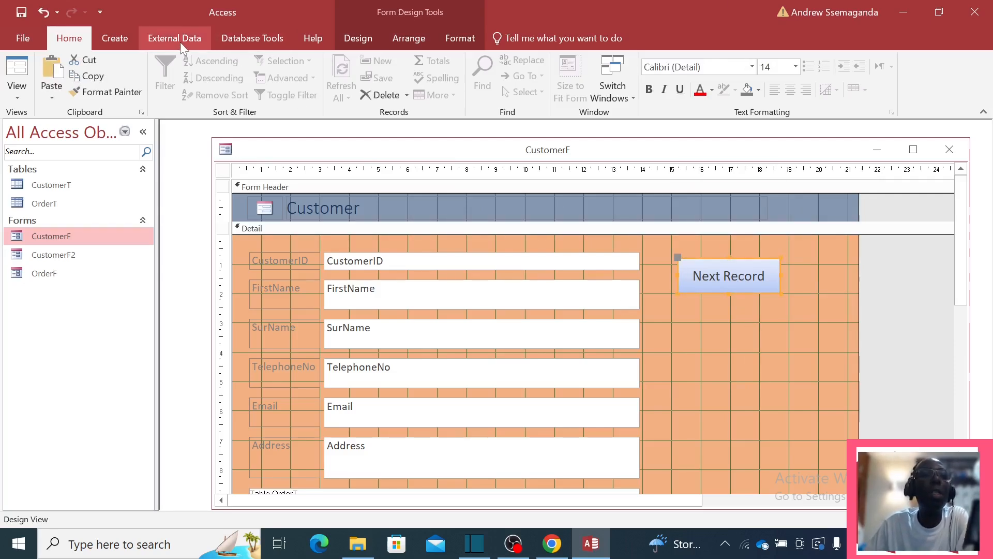
click(346, 46)
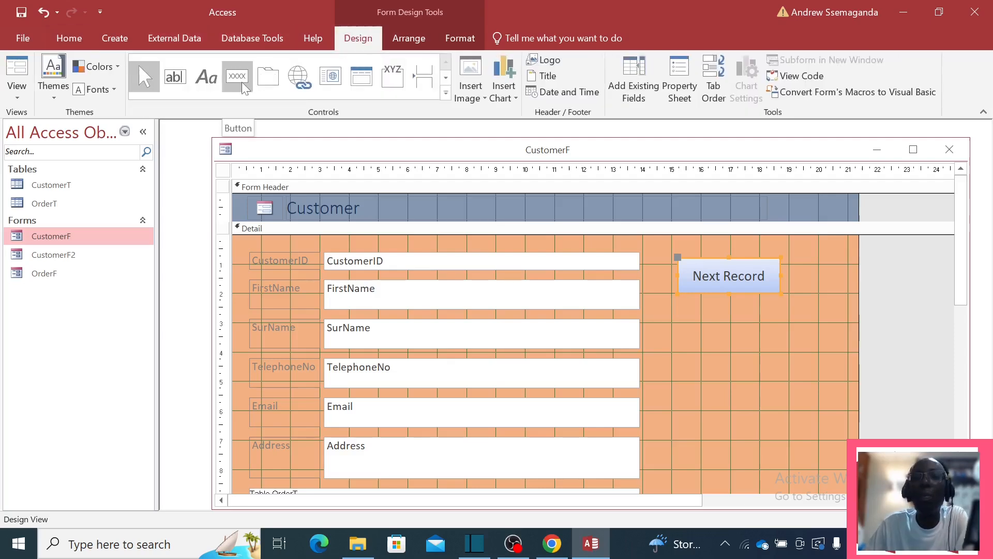
click(730, 298)
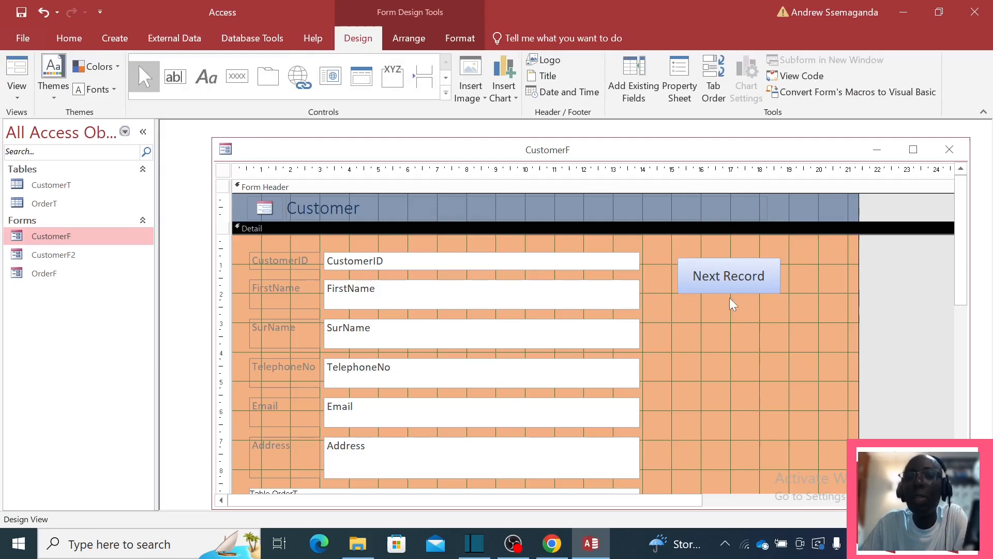
click(737, 290)
drag(738, 294, 786, 285)
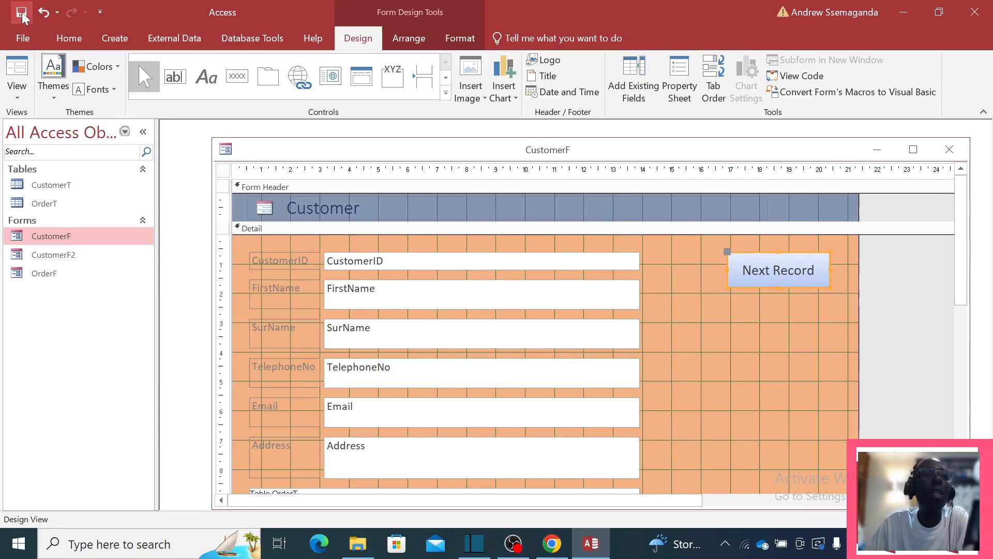
click(951, 150)
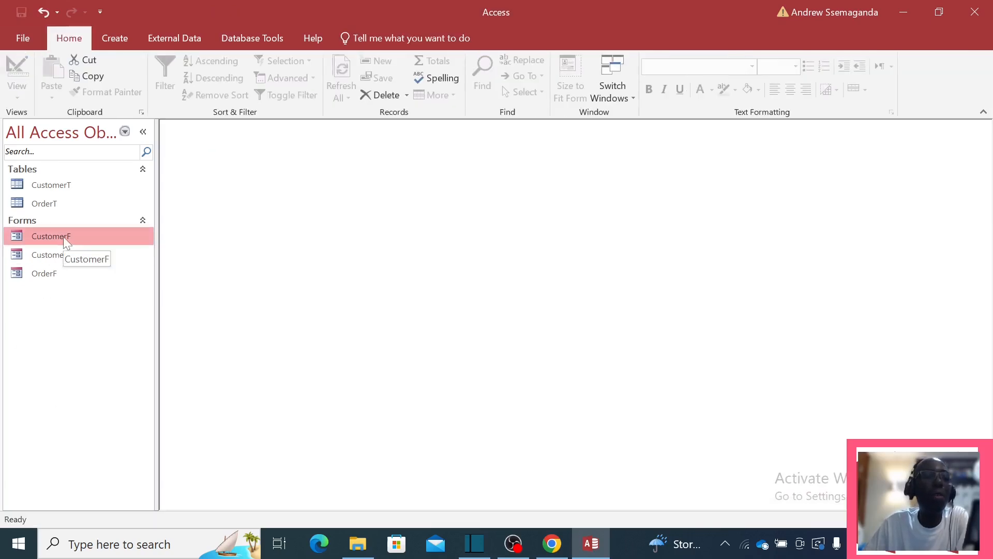
- Reopen the CustomerF form and test the Next Record button by advancing through several customer records
double_click(64, 237)
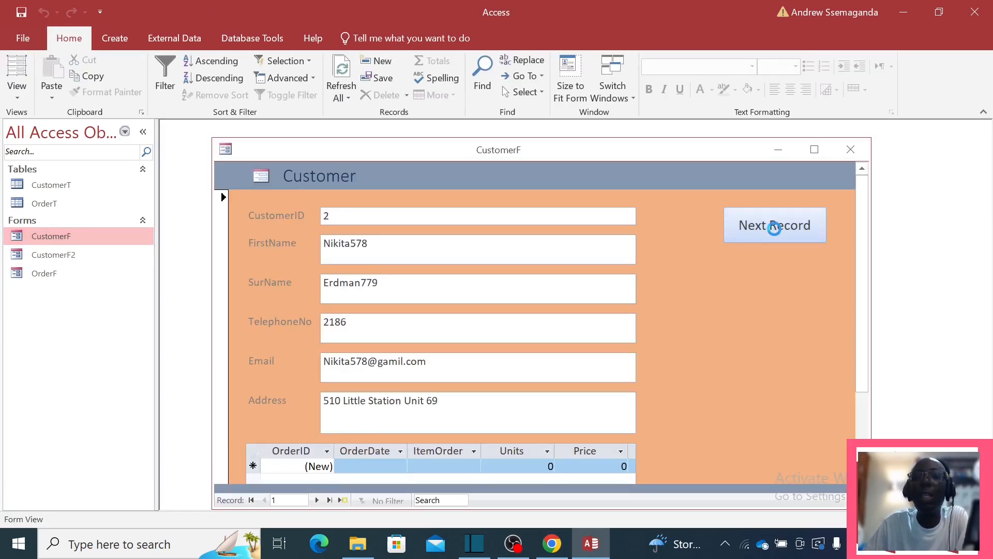
click(775, 230)
click(776, 230)
click(775, 228)
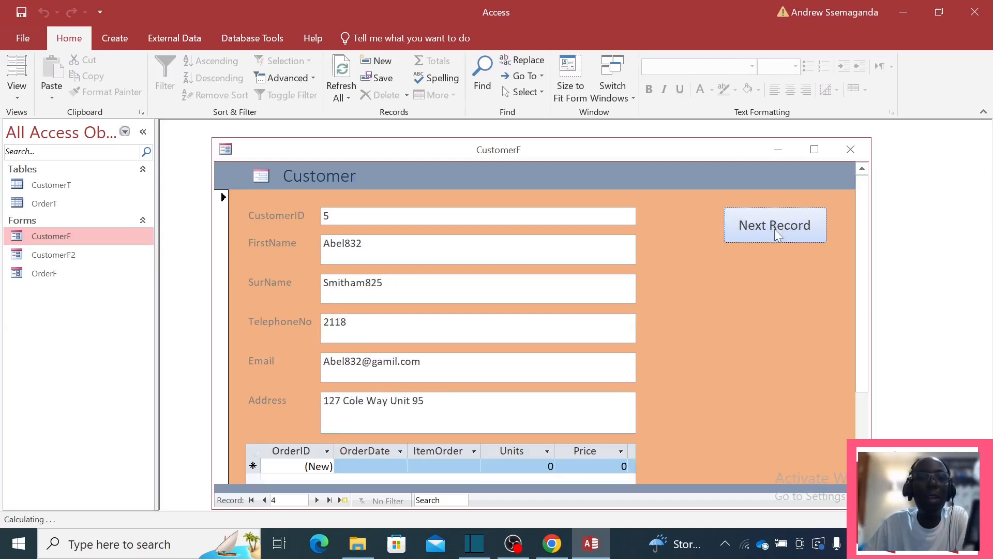
click(775, 228)
click(775, 229)
click(774, 226)
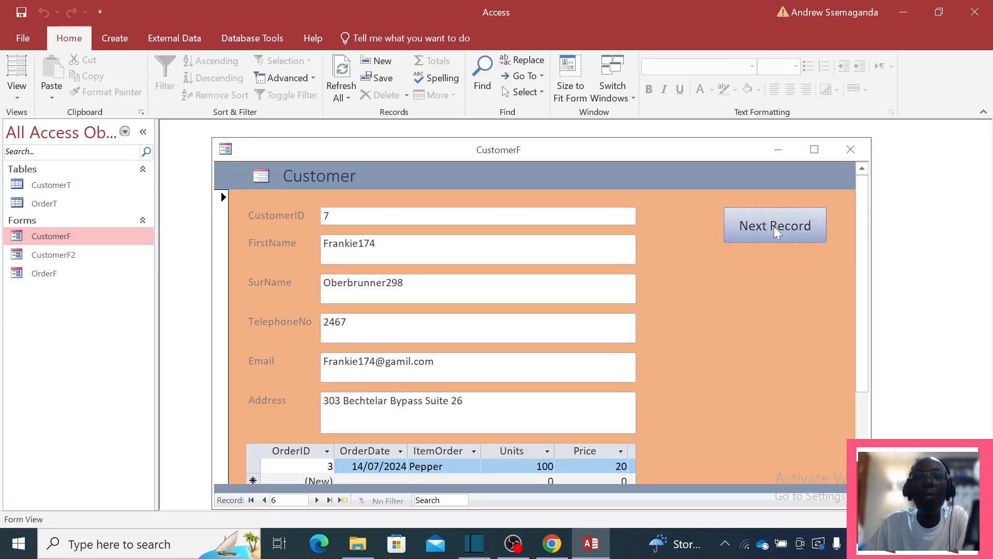
click(774, 225)
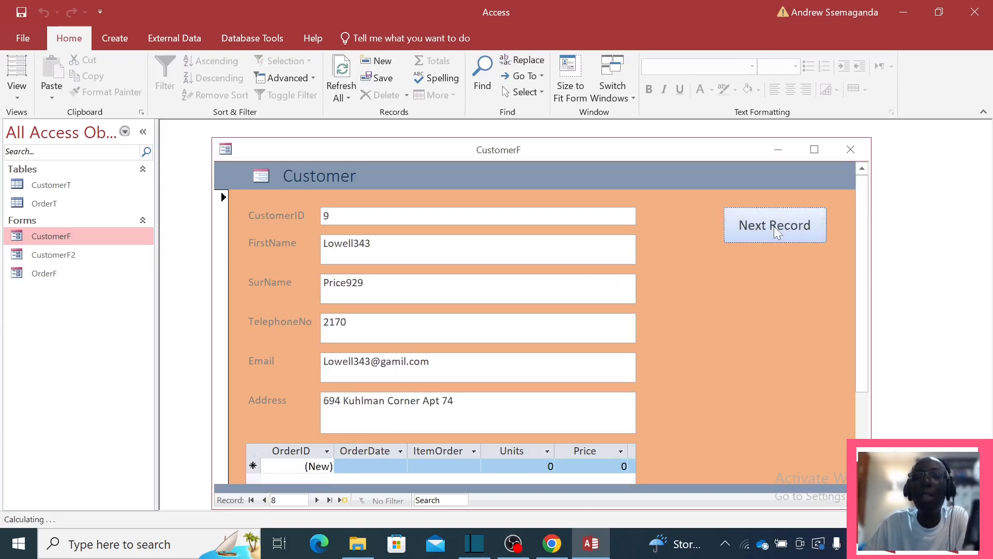
- Switch the CustomerF form to Design view
right_click(630, 150)
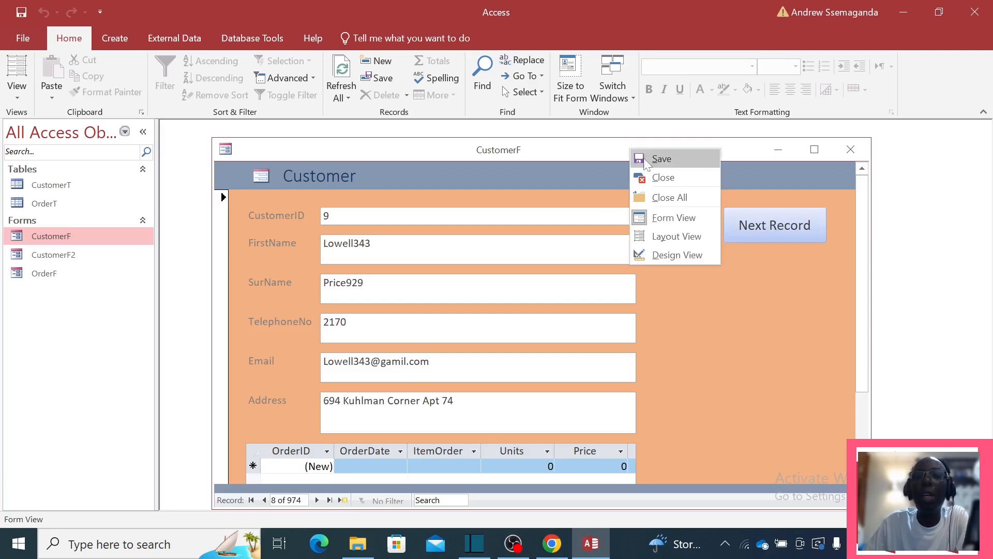
click(671, 254)
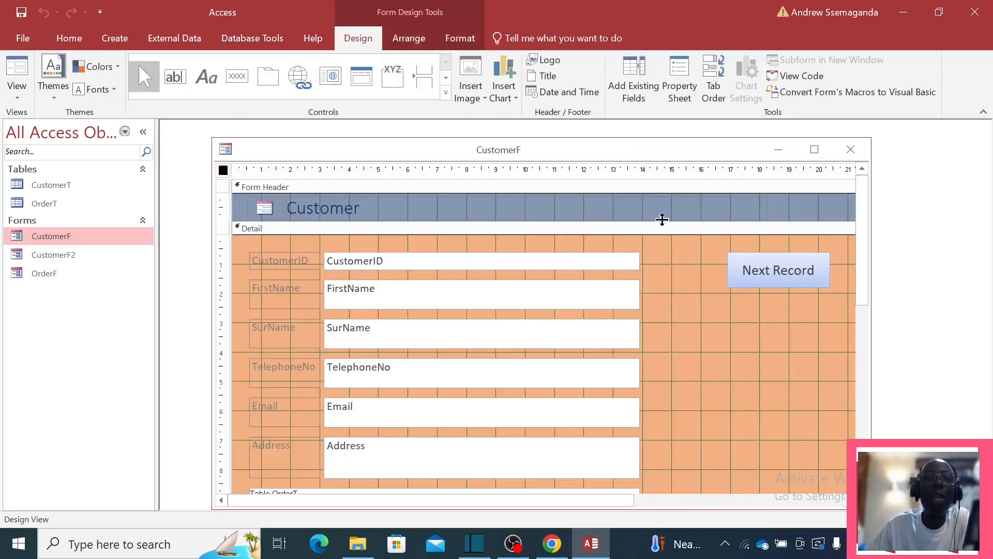
- Place a command button between the CustomerID field and the Next Record button and look through the wizard's action categories
click(242, 85)
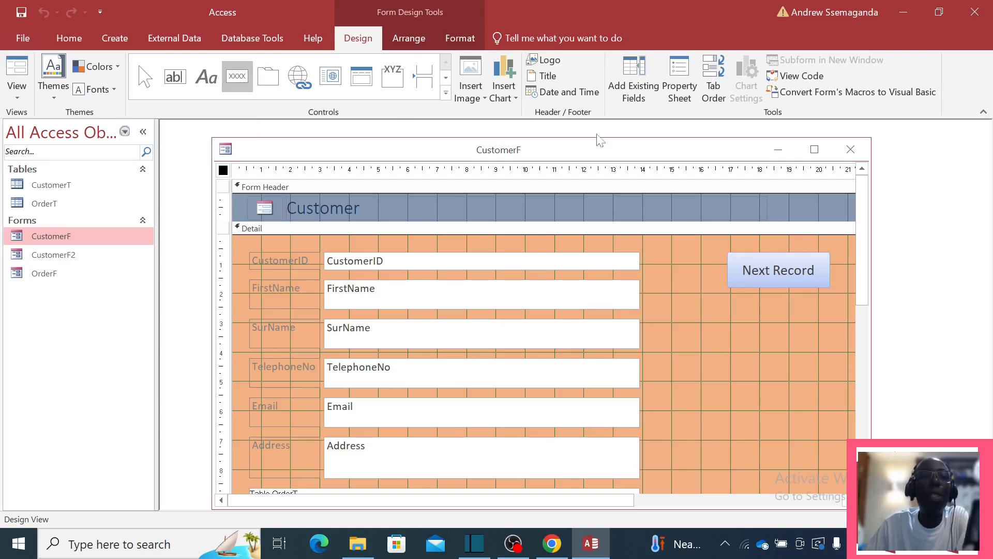
click(663, 261)
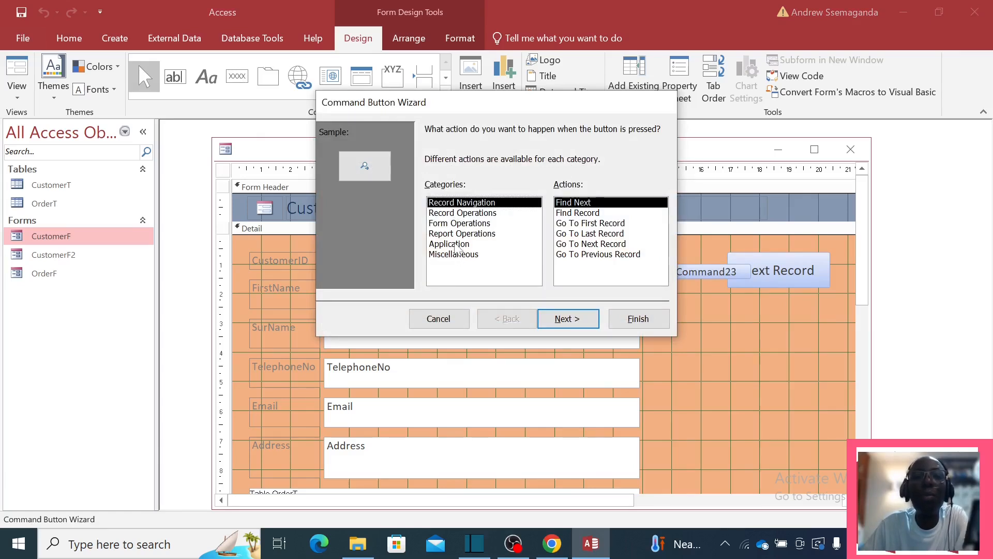
click(454, 245)
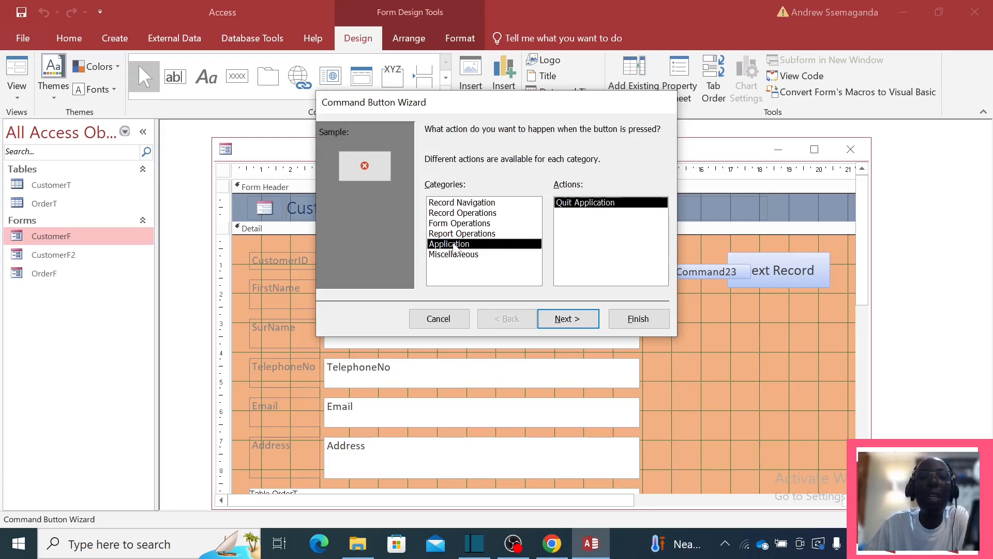
click(462, 234)
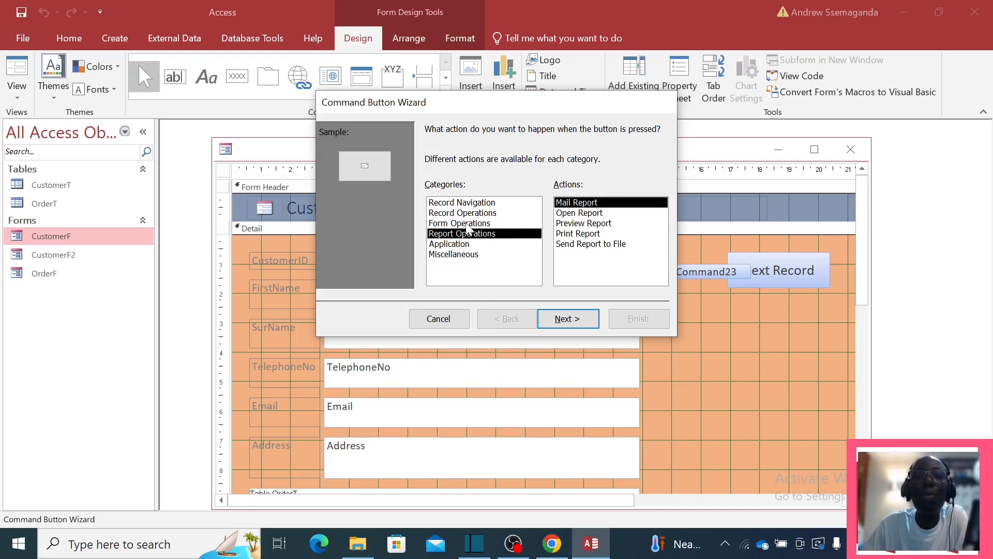
click(463, 224)
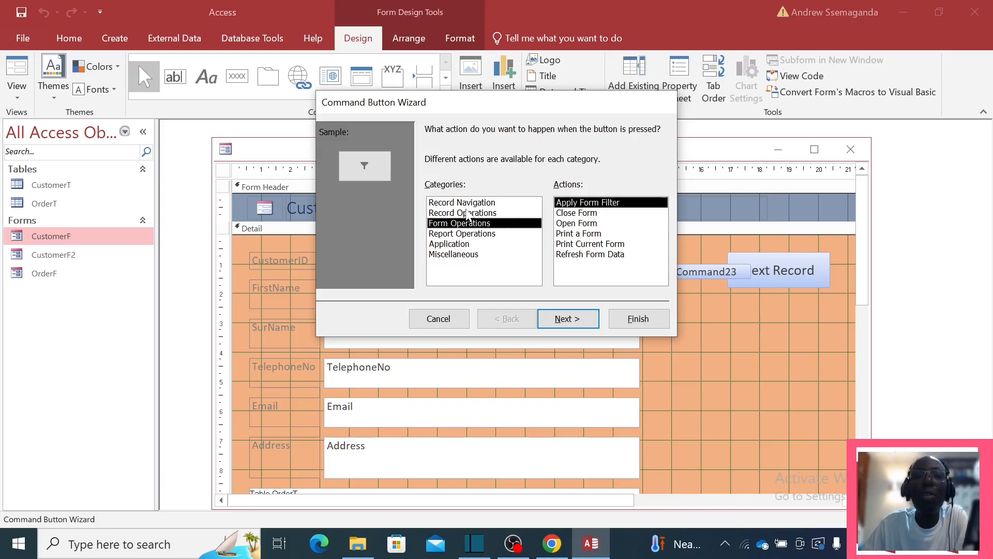
click(468, 212)
click(470, 203)
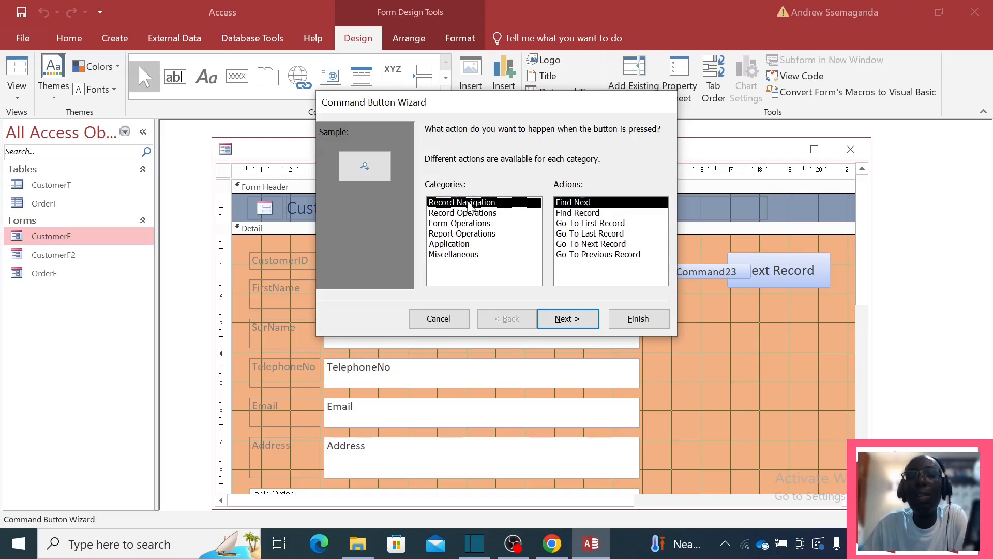
- Try a Go To Previous Record button with the default picture and name, and delete it from the form
click(583, 256)
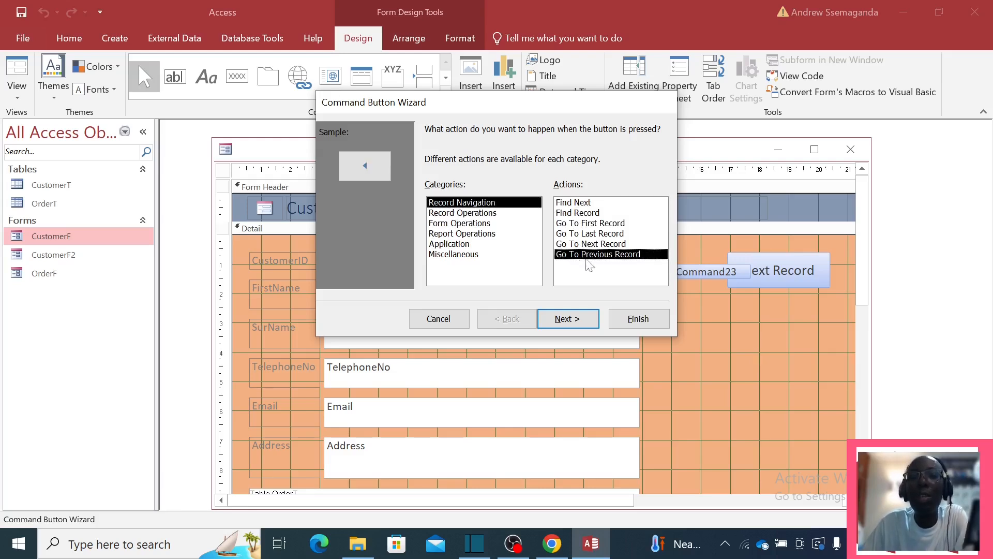
click(578, 325)
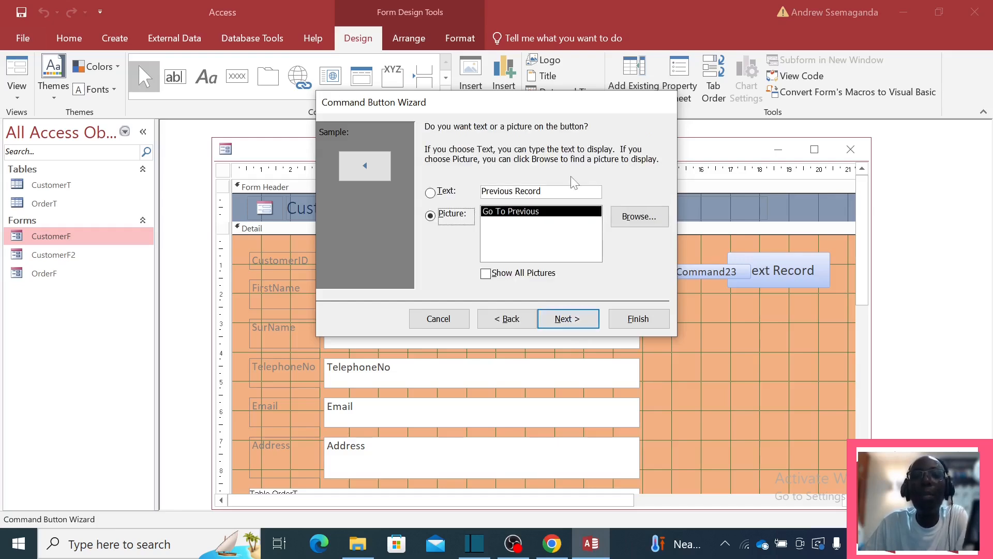
click(573, 319)
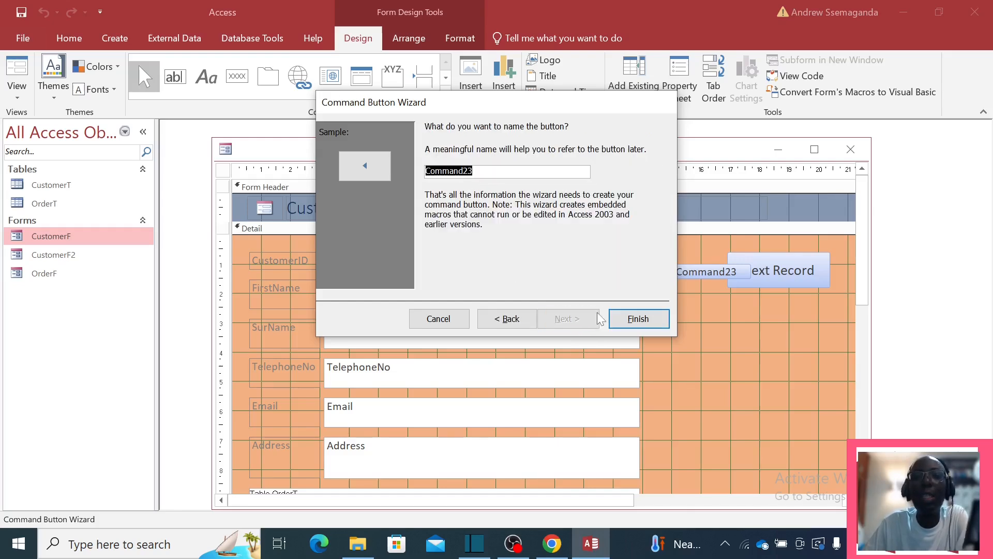
click(641, 322)
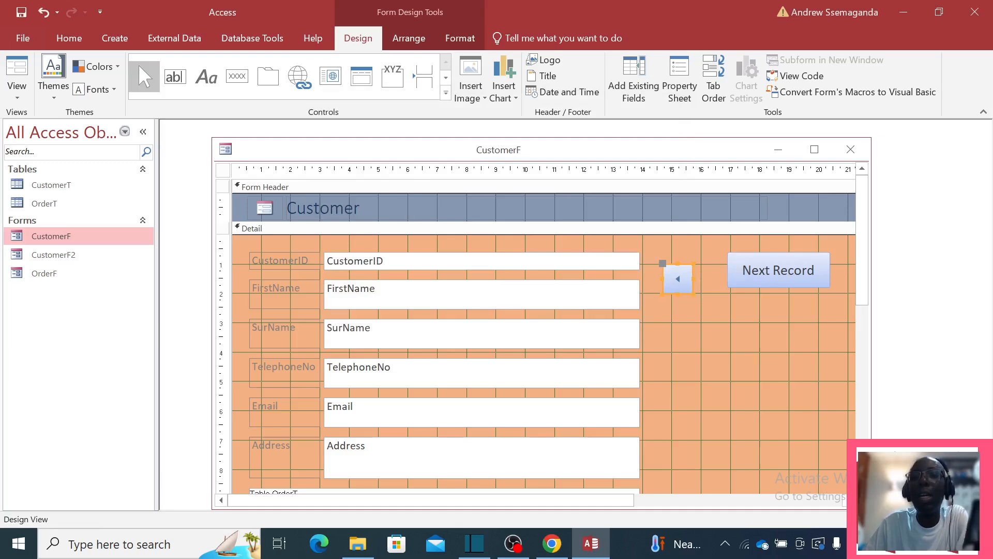
drag(685, 294, 686, 285)
key(Delete)
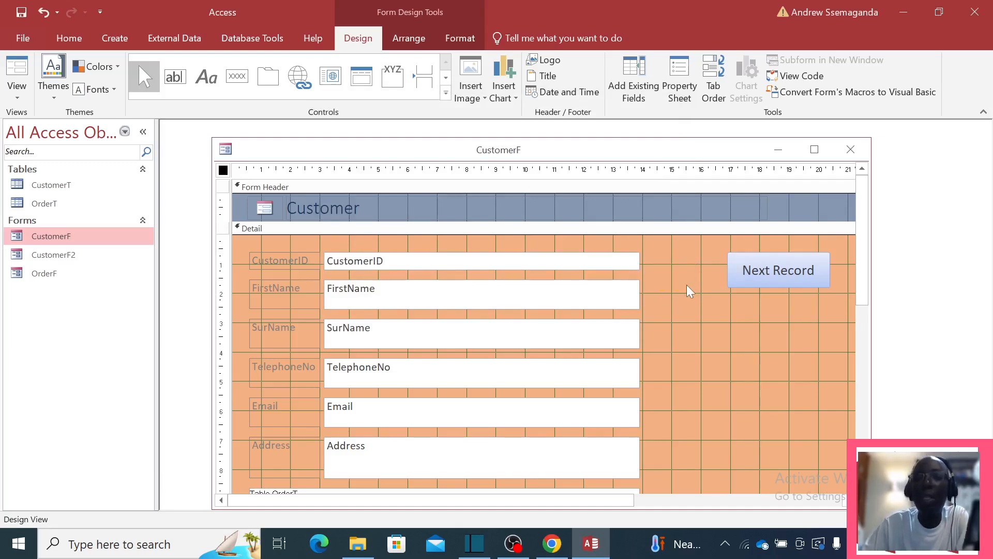
- Add a Go To Previous Record command button that shows the text Previous Record, keeping the default button name
click(228, 80)
click(665, 260)
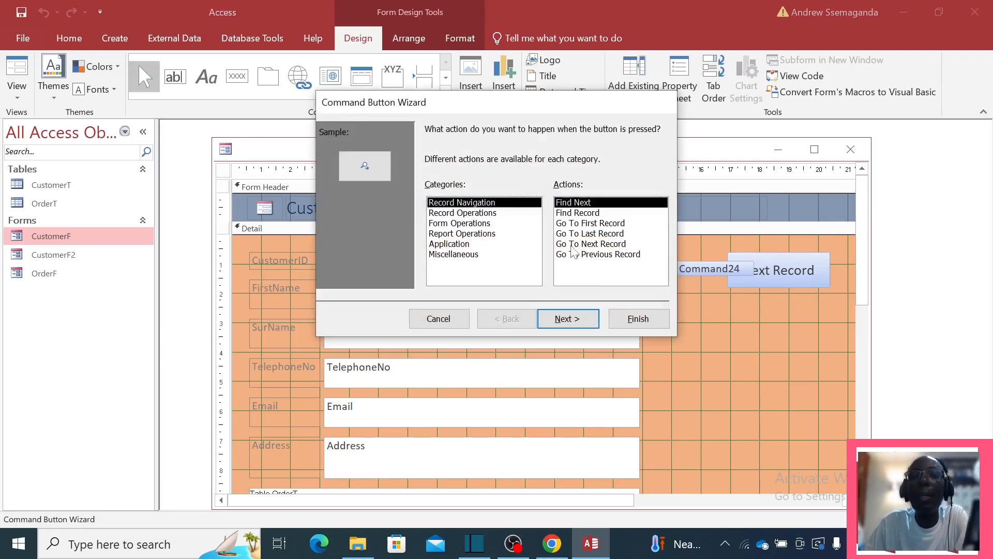
click(575, 255)
click(565, 318)
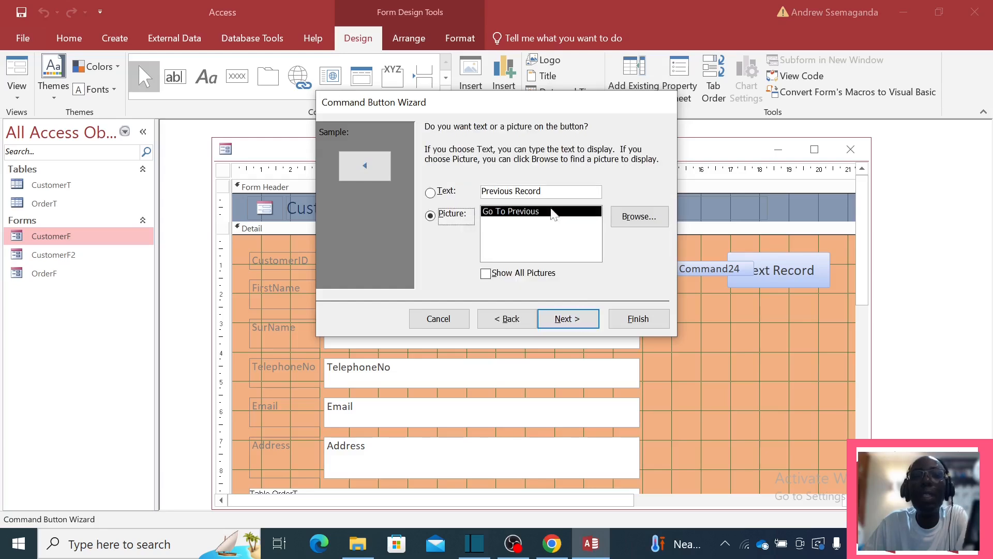
click(431, 192)
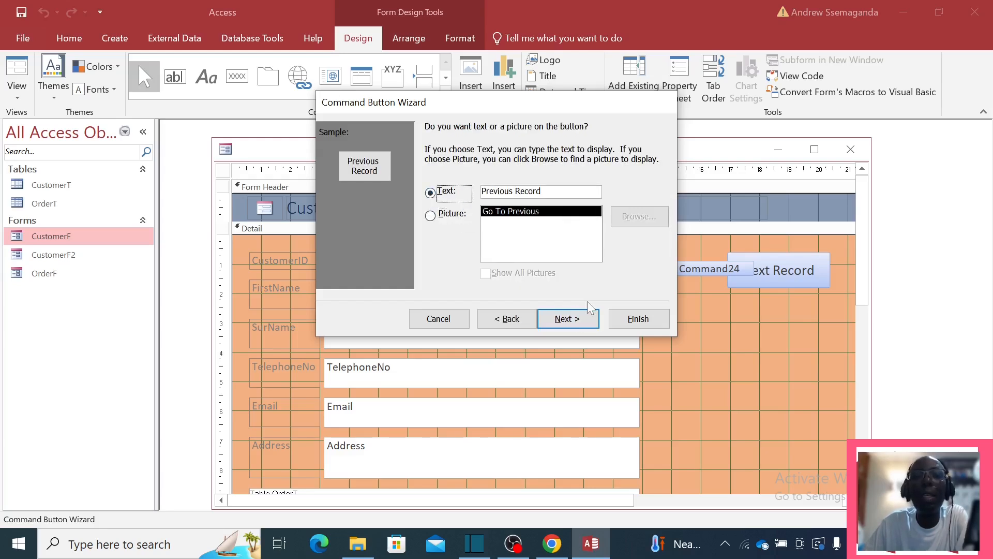
click(565, 318)
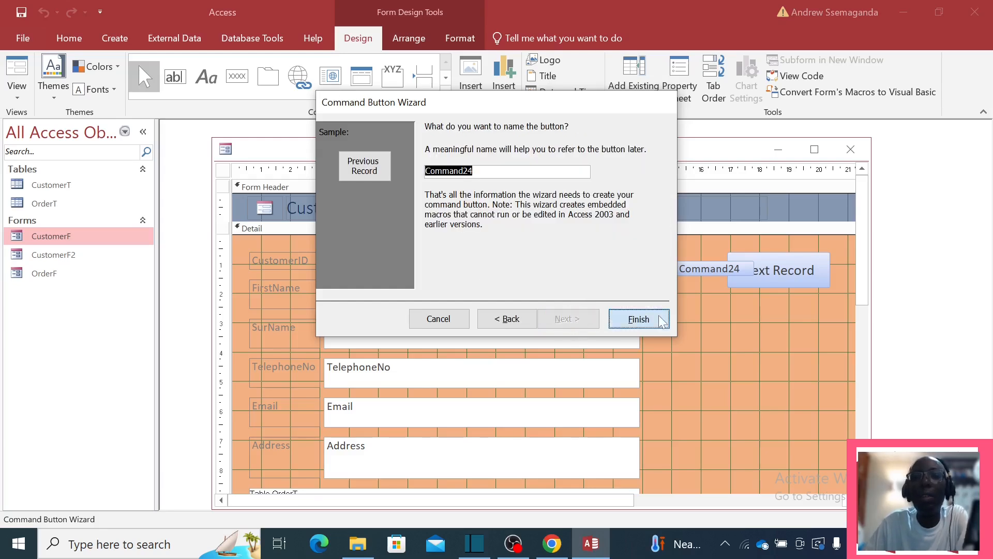
click(638, 318)
- Resize the Previous Record button to the height of Next Record and align it level with that button
drag(707, 278, 686, 292)
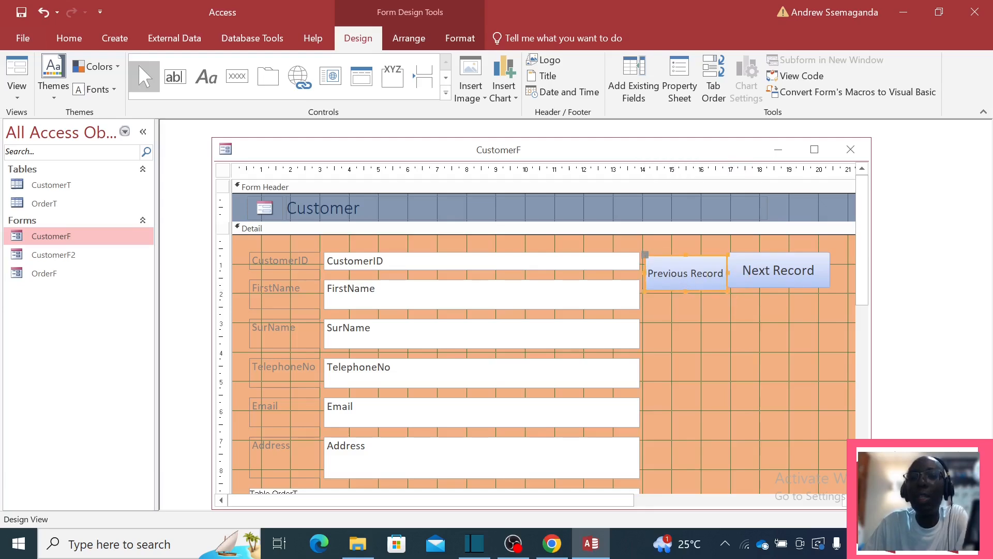
click(689, 275)
click(700, 301)
click(700, 277)
drag(694, 259, 694, 255)
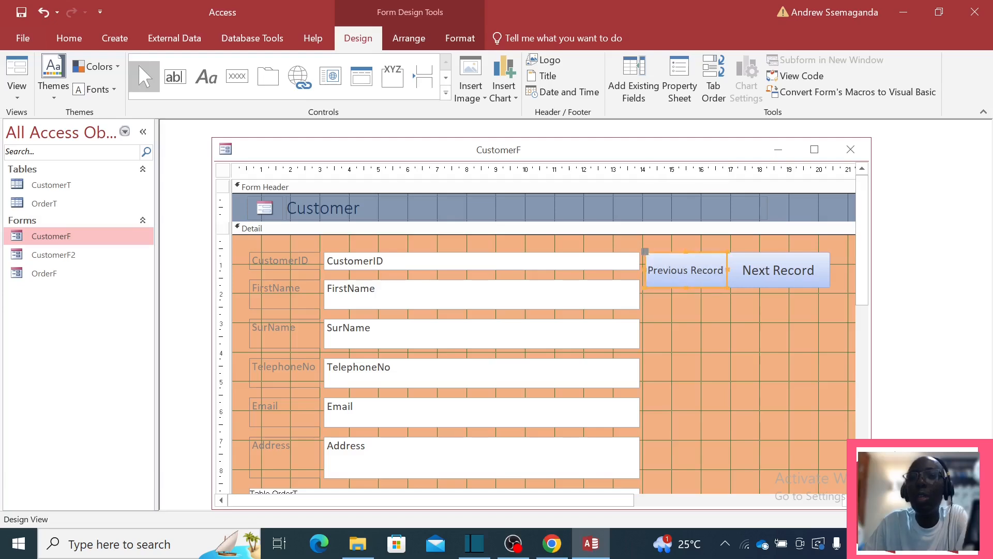
- Shift the Next Record button slightly to the right and widen Previous Record, leaving a narrow gap between them
click(774, 290)
click(774, 280)
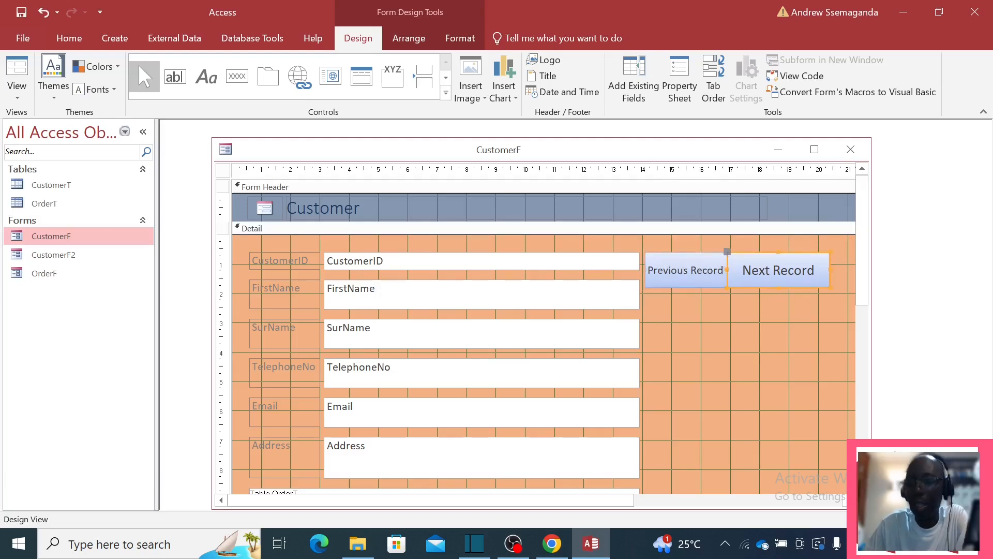
drag(774, 279, 732, 269)
click(703, 272)
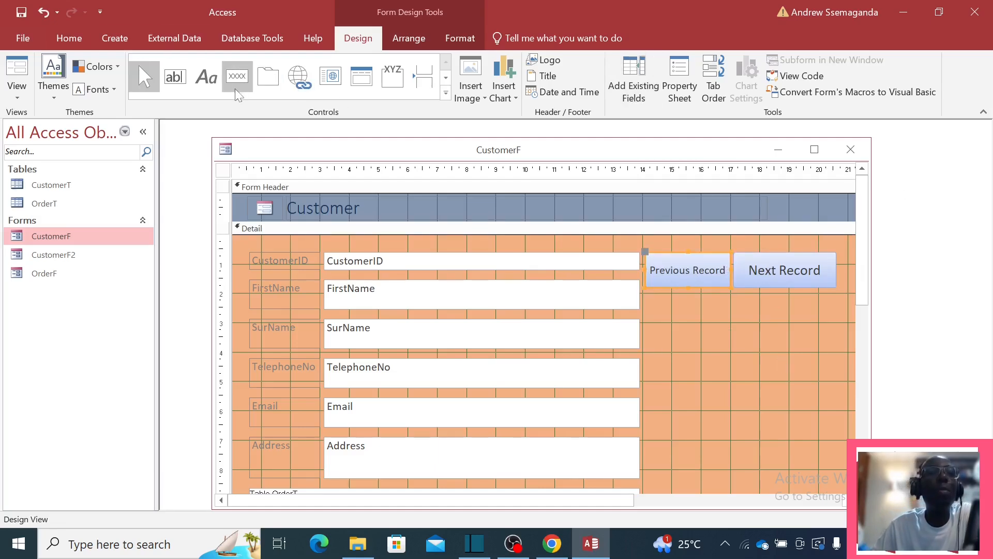
- Add a text box about 4.2 cm wide below Next Record, bind it to the Email field and move its label beneath Previous Record
click(175, 77)
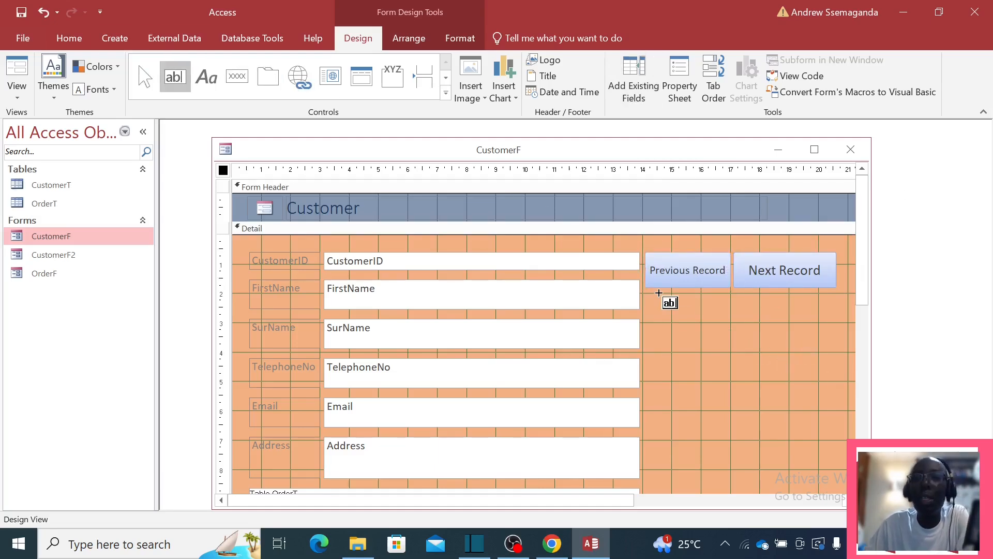
drag(660, 293, 805, 315)
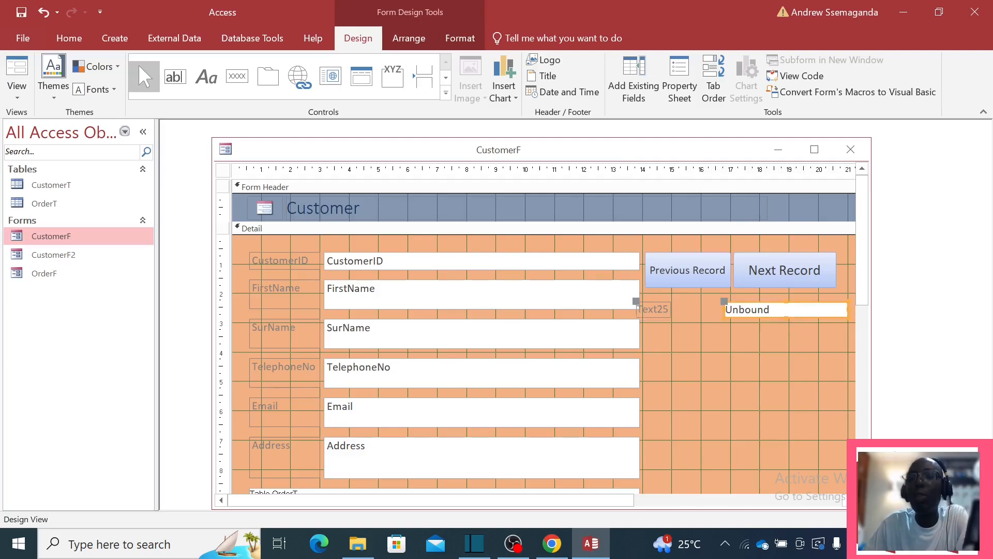
double_click(799, 315)
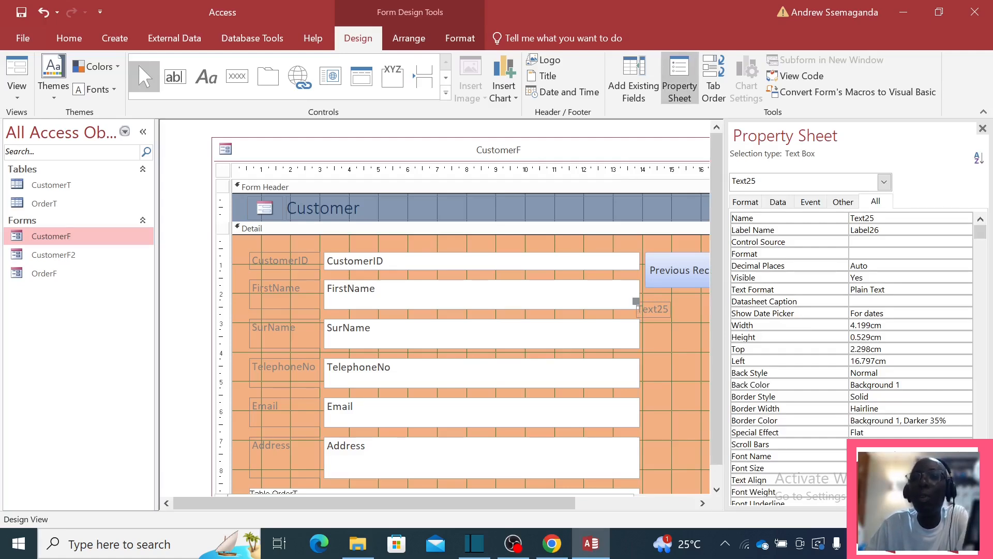
click(890, 230)
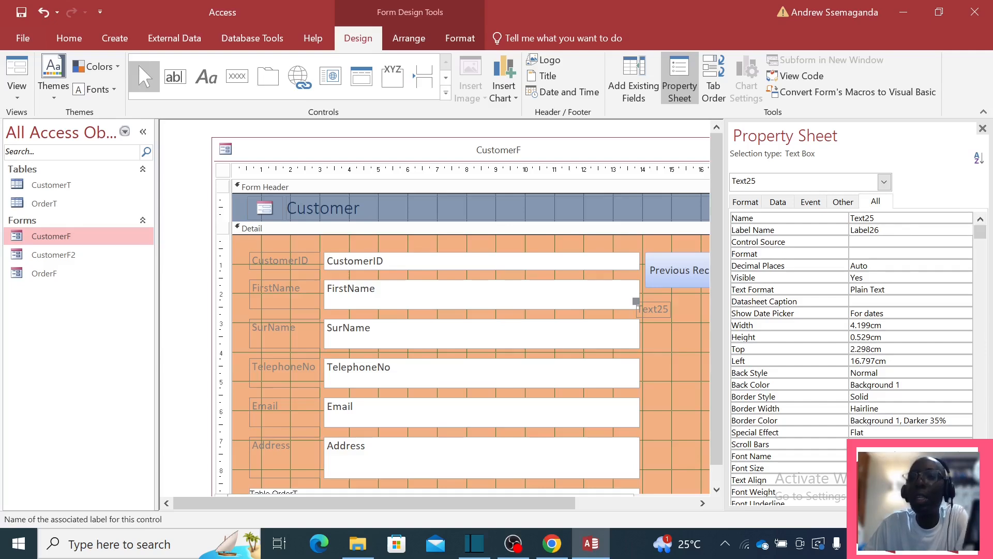
click(896, 242)
click(952, 242)
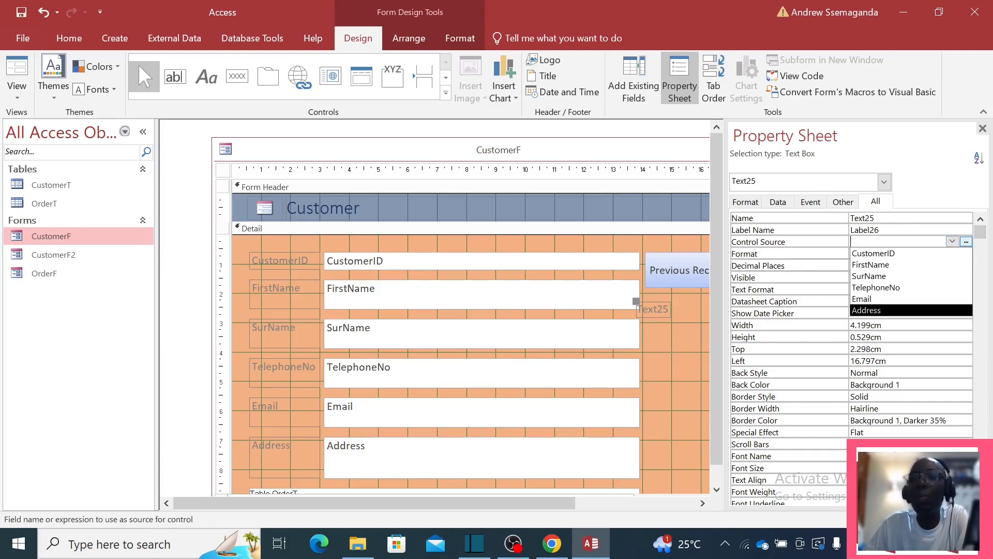
click(874, 299)
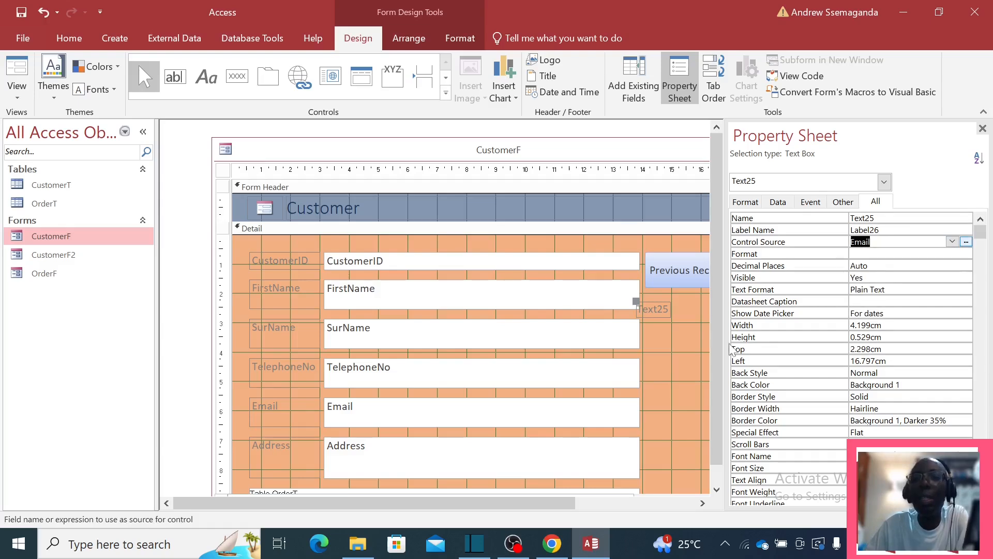
click(680, 355)
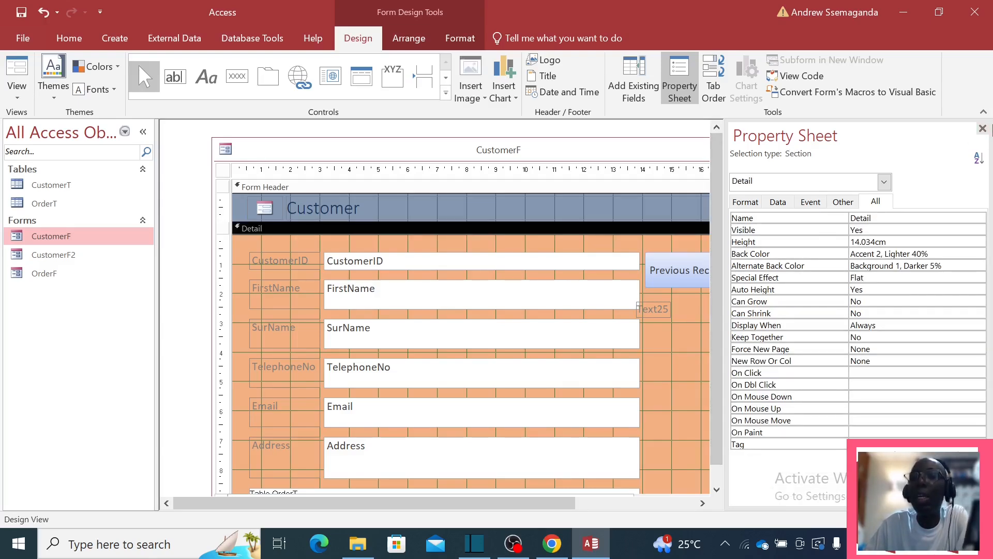
click(983, 129)
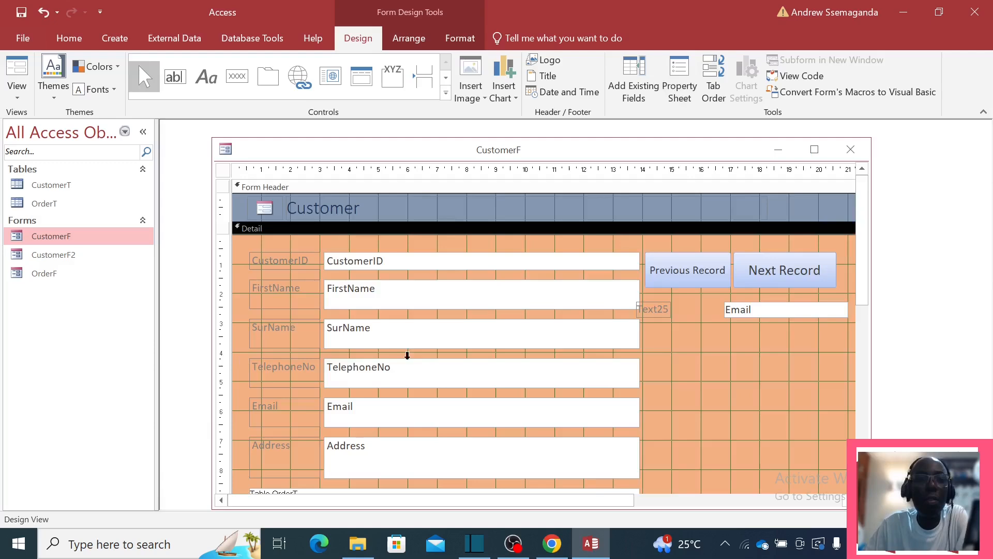
click(661, 309)
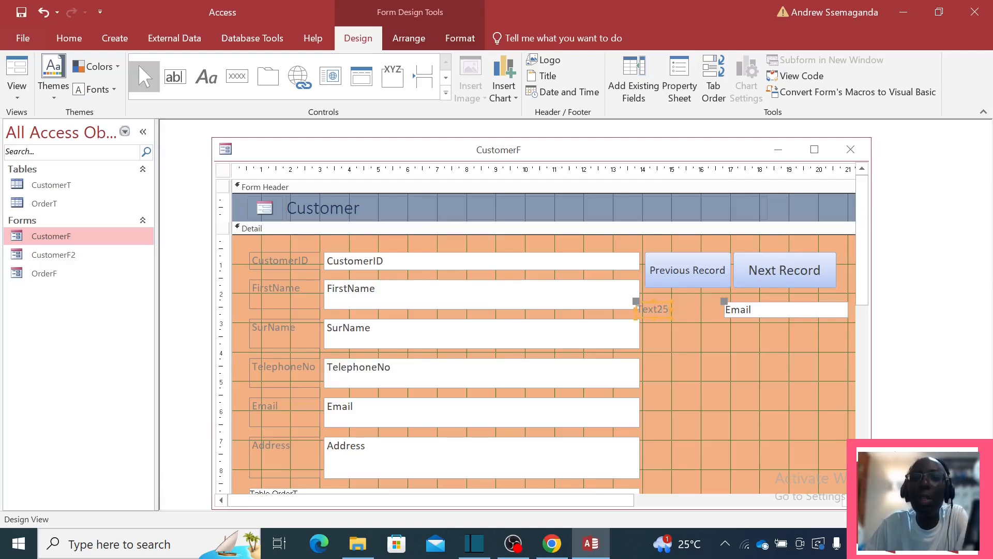
drag(640, 303, 667, 300)
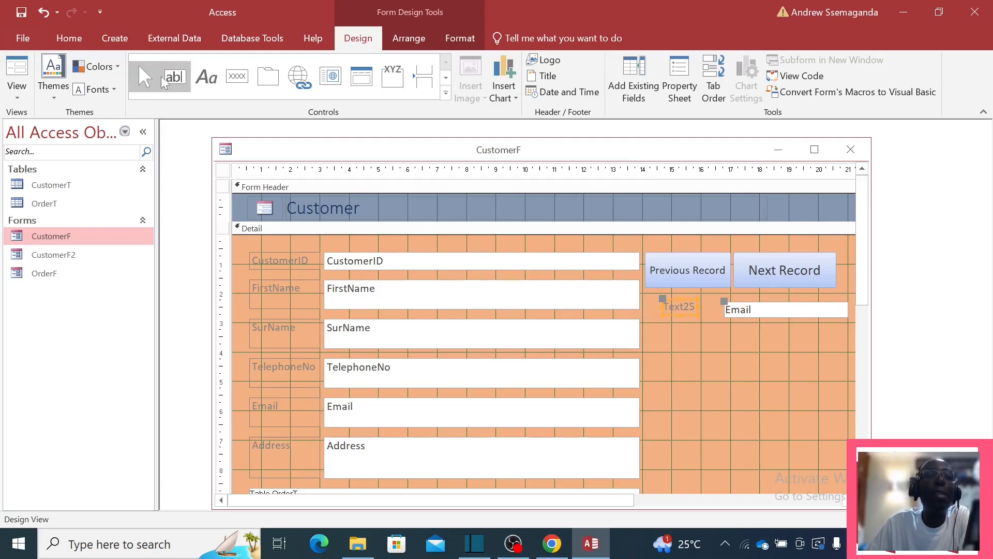
- Add a label reading Customer in the empty area below the Text25 label
click(207, 80)
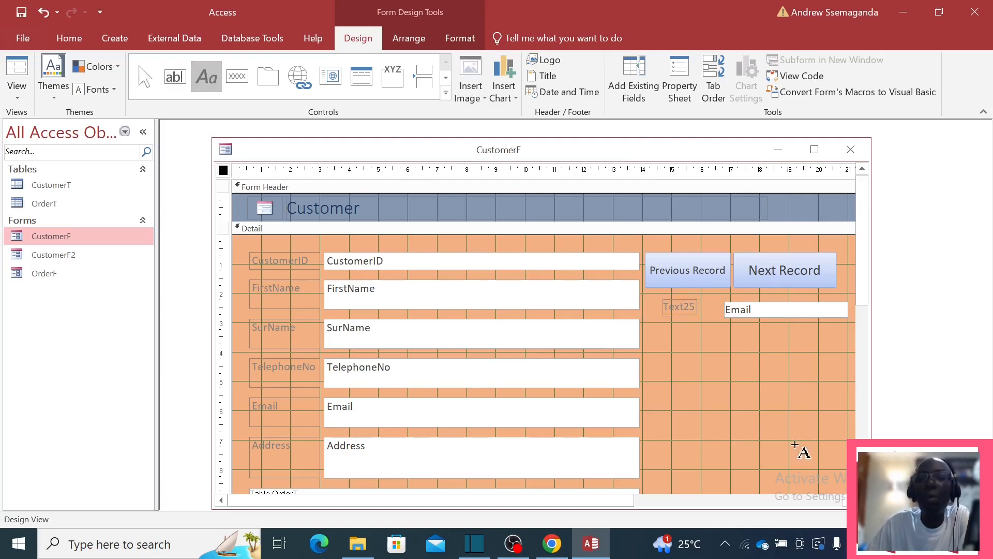
click(676, 338)
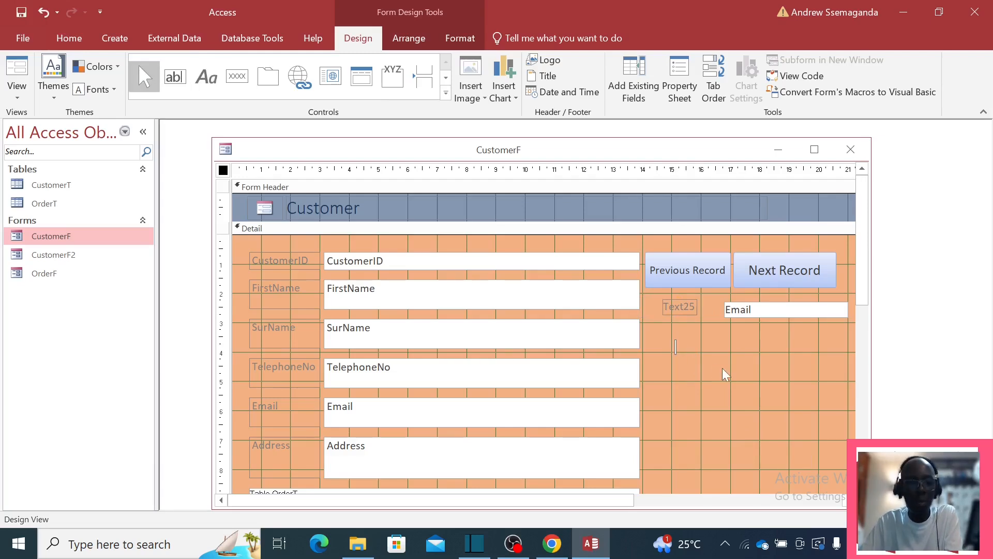
key(Caps_Lock)
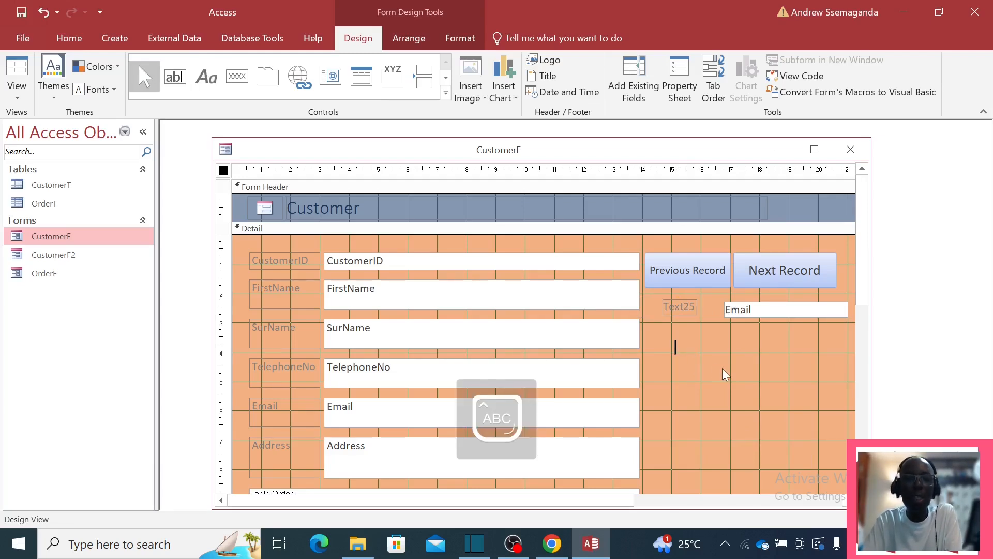
text(C)
key(Caps_Lock)
text(ust)
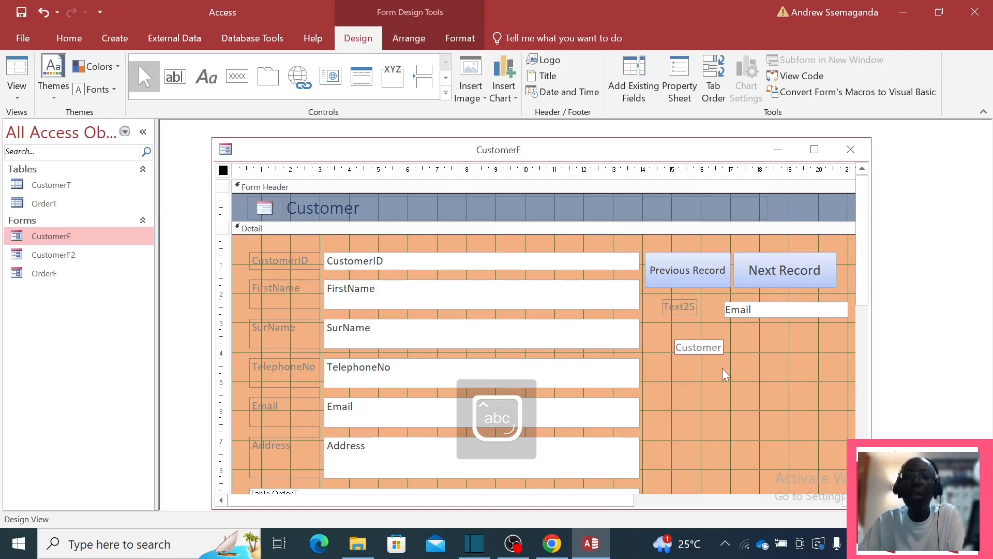
text(omer)
click(723, 368)
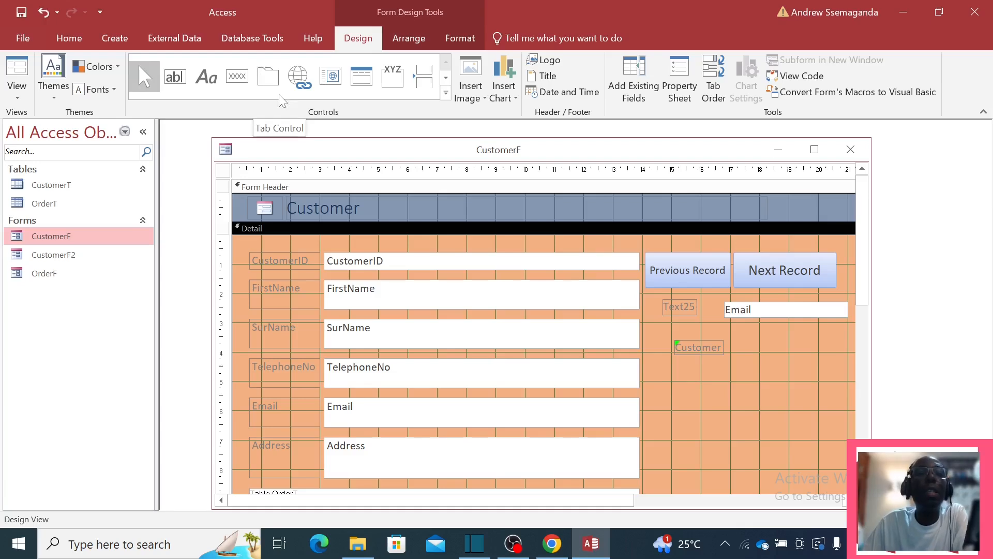
- Place a combo box below the Customer label and have it find a form record based on its selected value
click(446, 93)
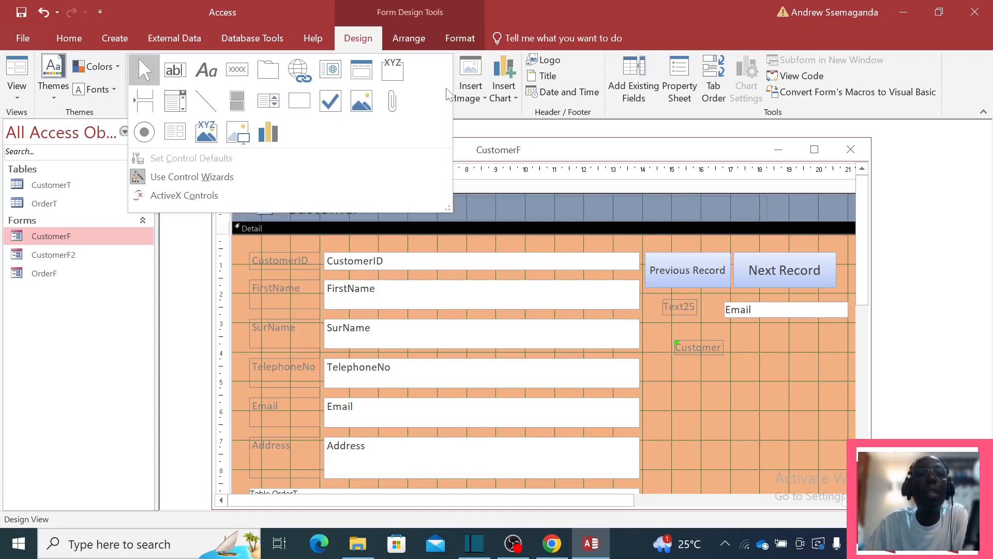
click(175, 101)
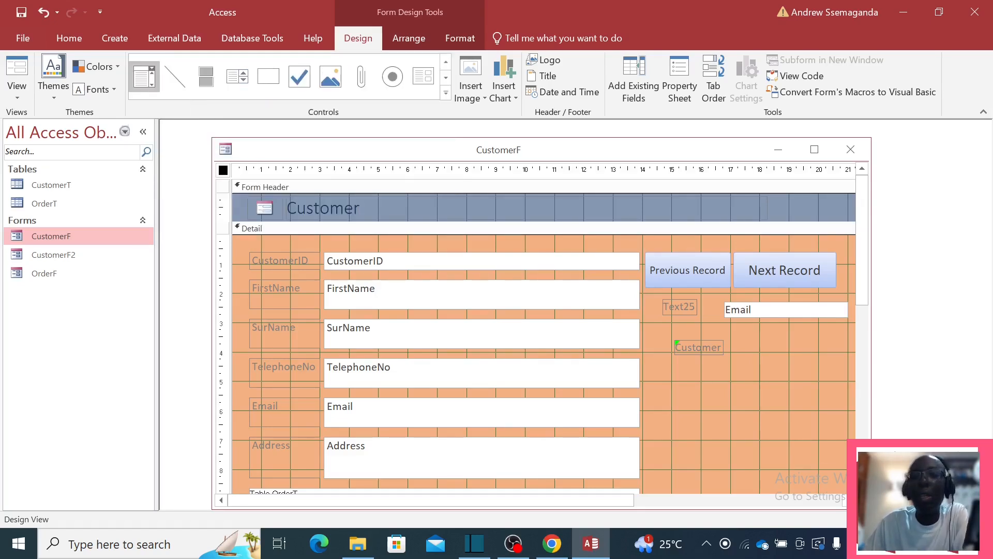
click(690, 380)
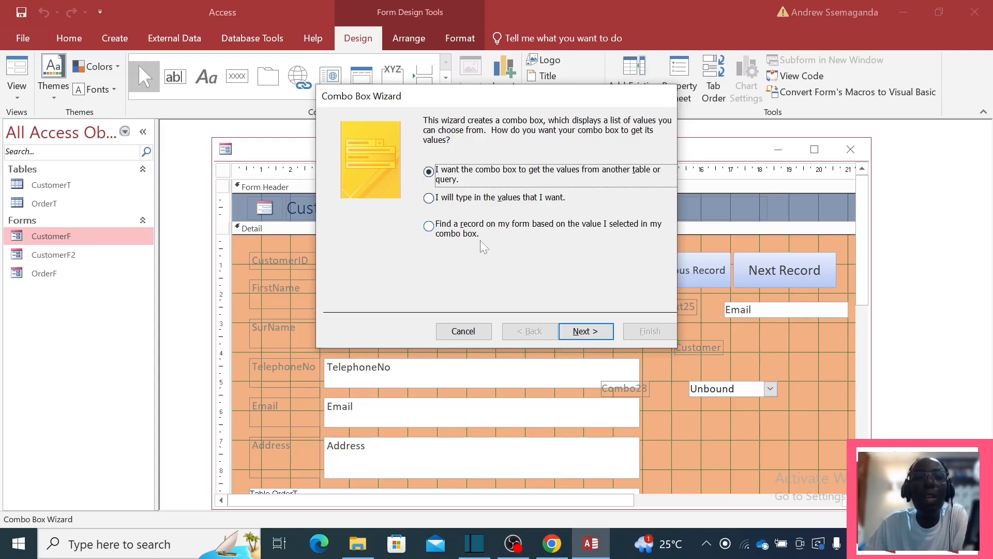
click(429, 227)
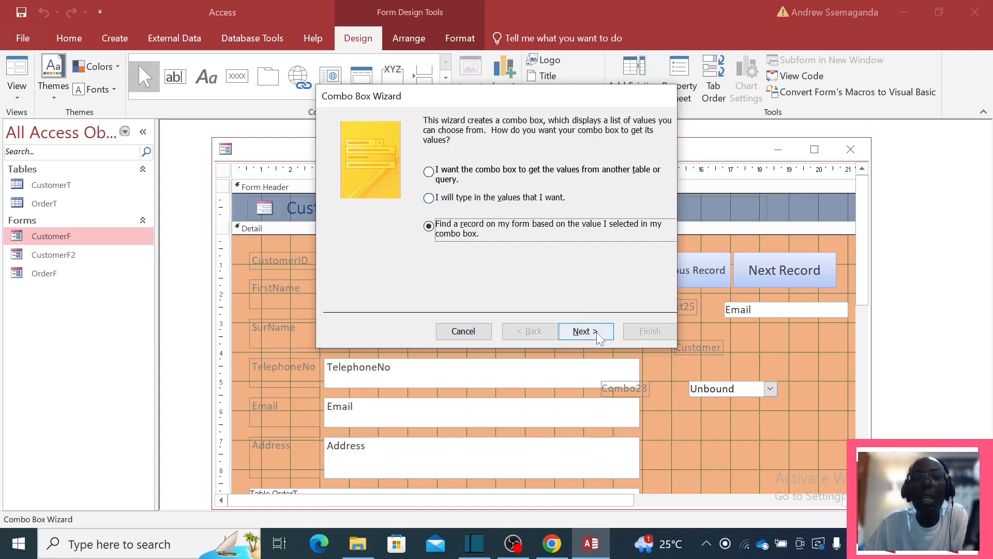
click(582, 332)
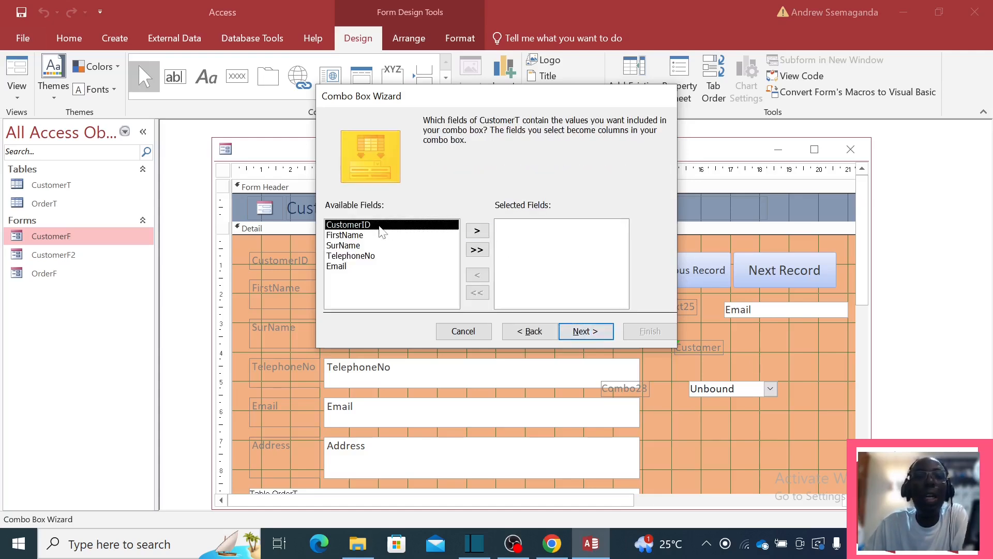
- Use FirstName and SurName as the combo box columns with the key column hidden and default label, then move it clear of the TelephoneNo field
click(344, 235)
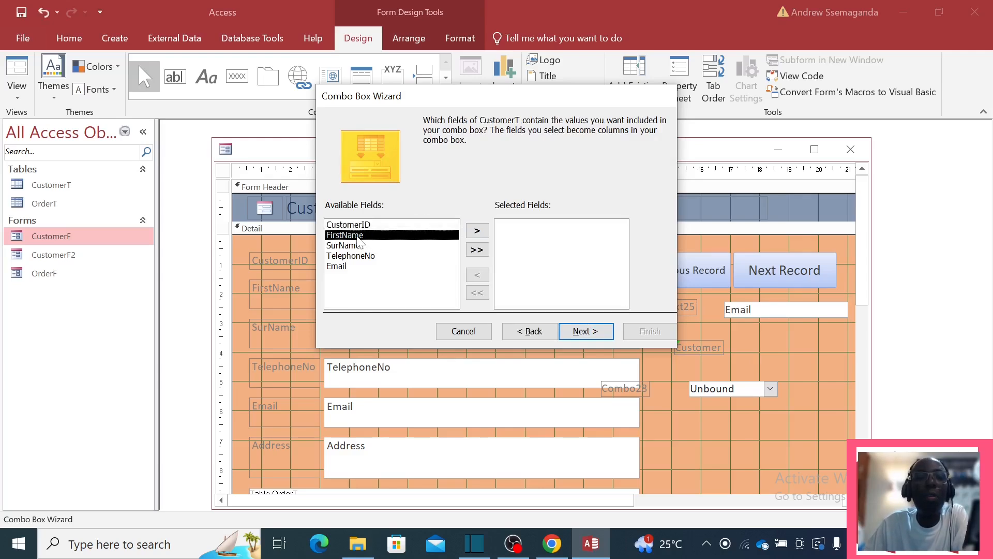
click(477, 231)
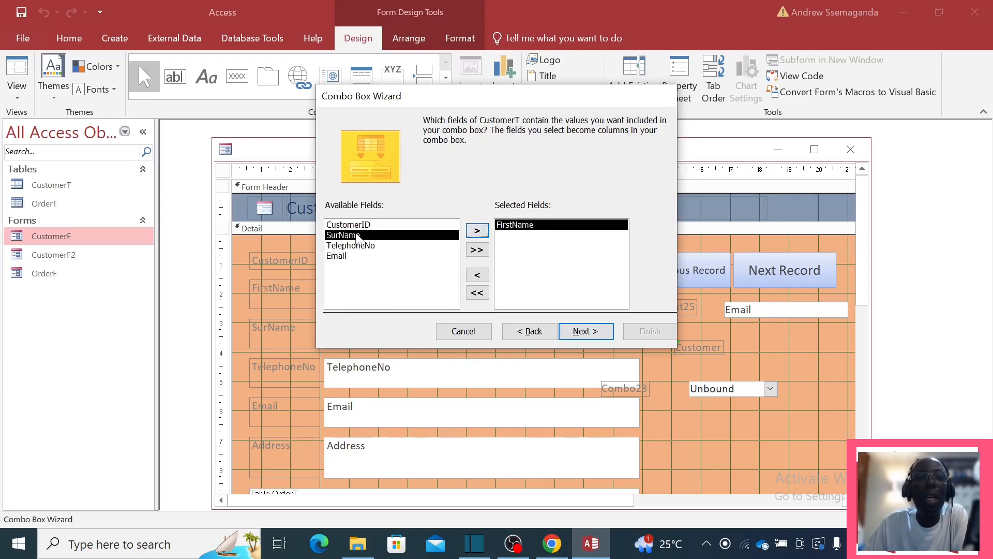
click(477, 230)
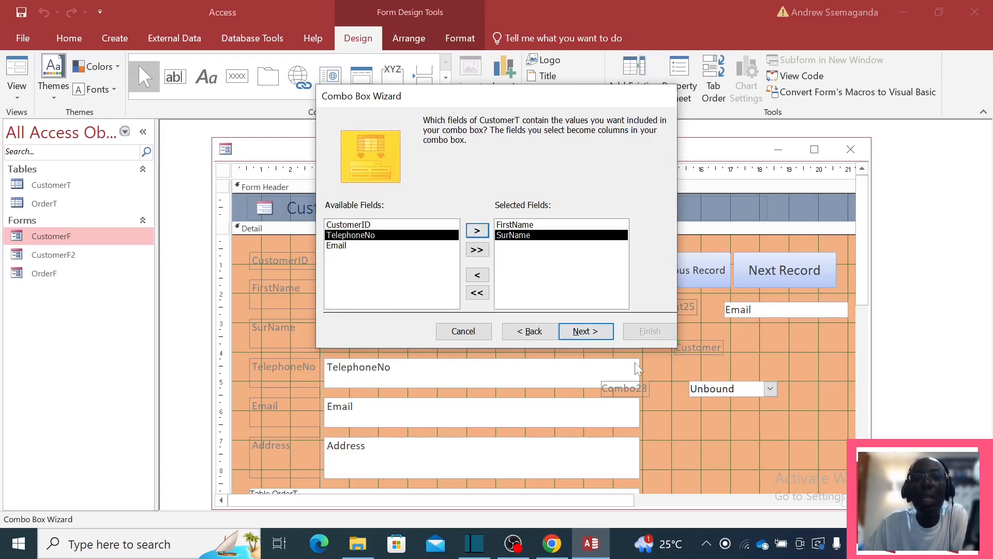
click(583, 332)
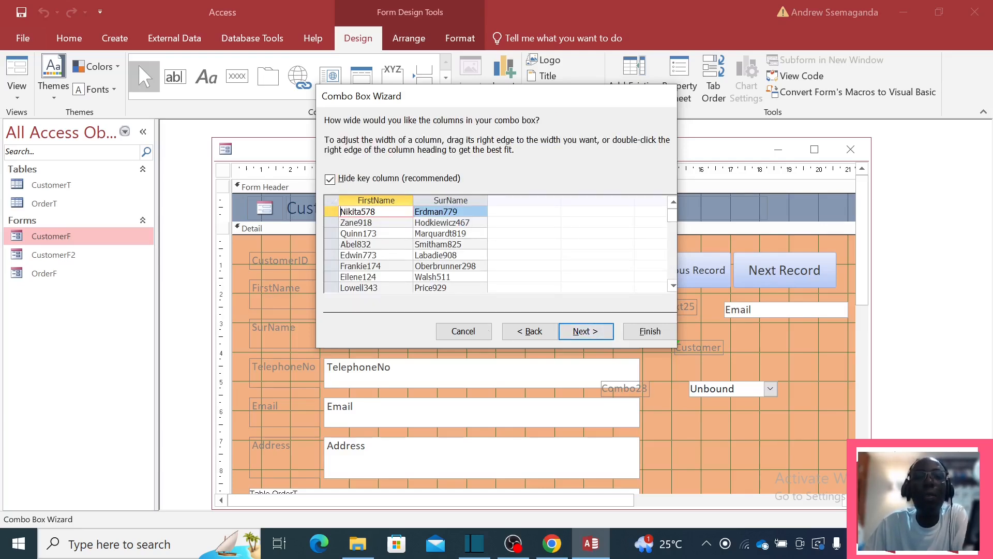
click(585, 332)
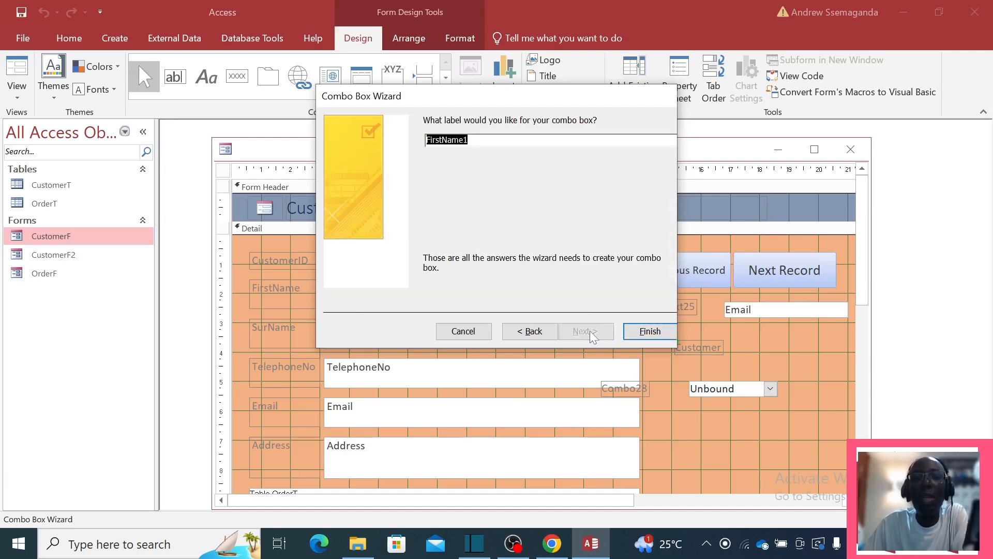
click(652, 332)
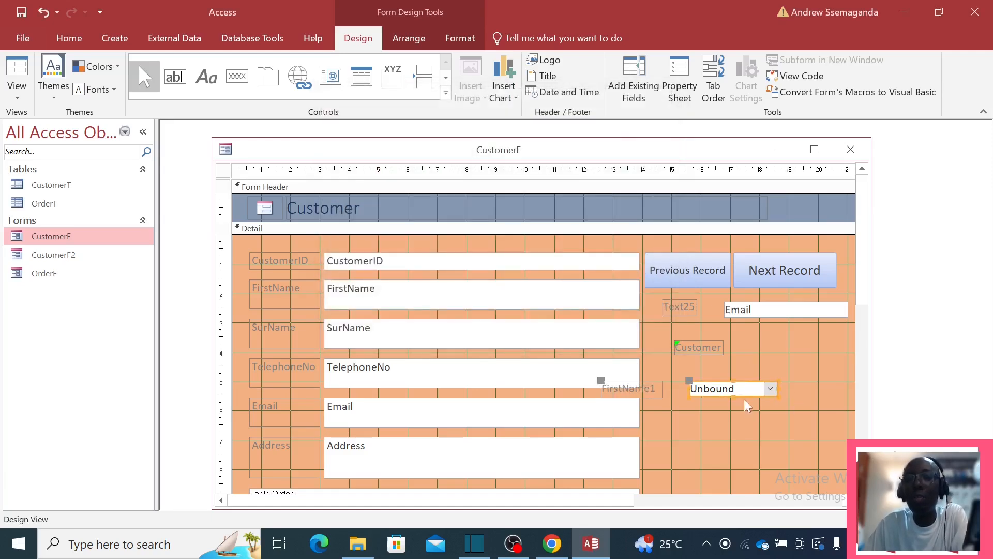
drag(744, 399, 784, 396)
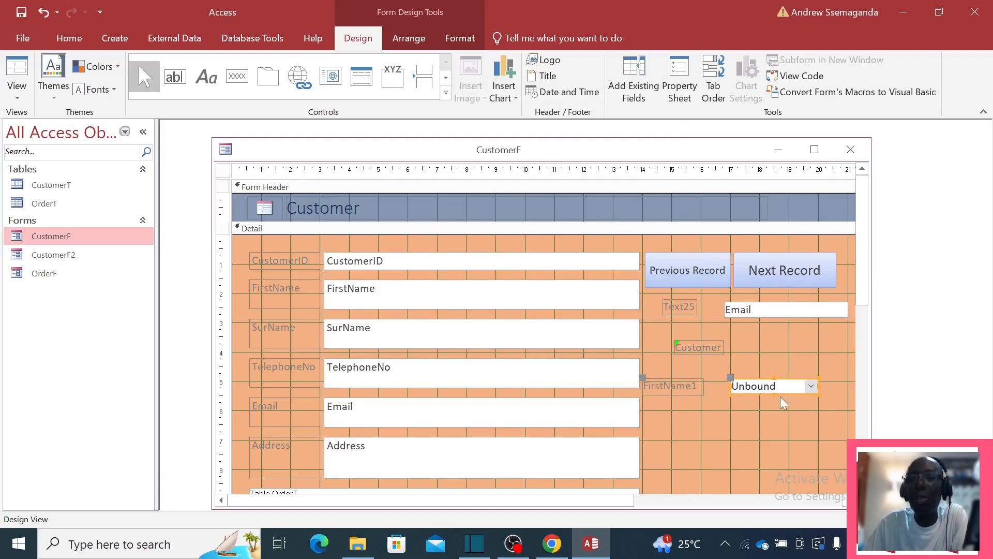
drag(783, 392, 805, 391)
- Place a list box below the combo box and have it find a form record based on its selected value
click(446, 93)
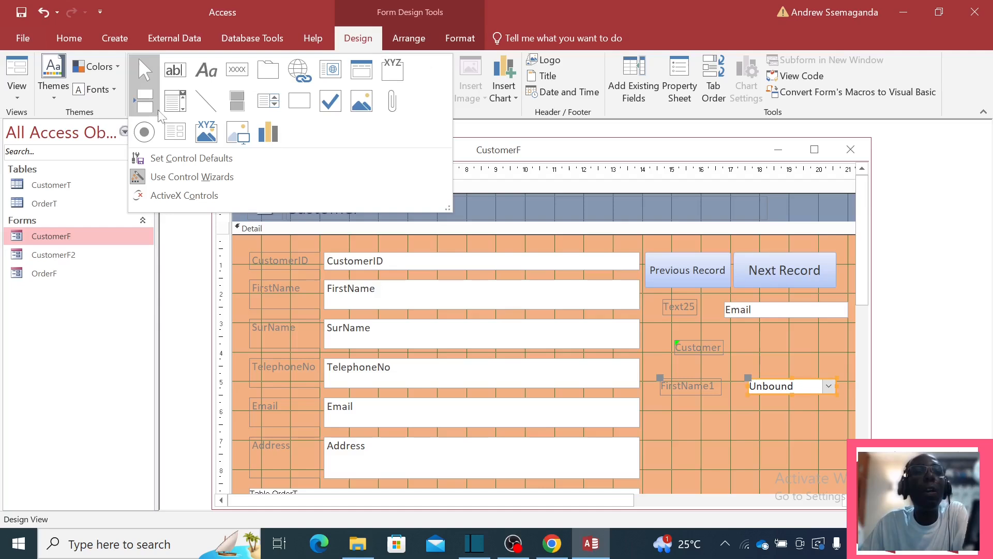
click(265, 102)
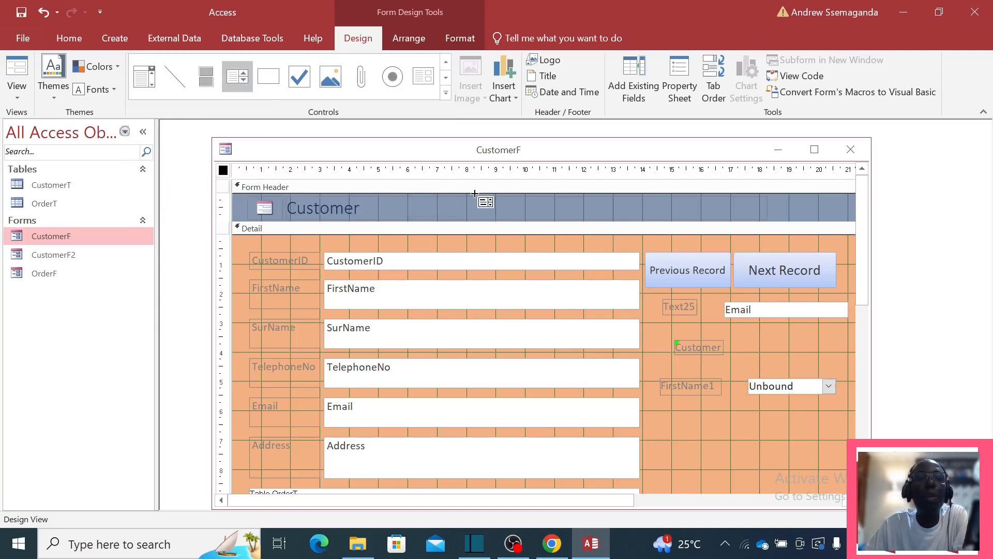
click(750, 435)
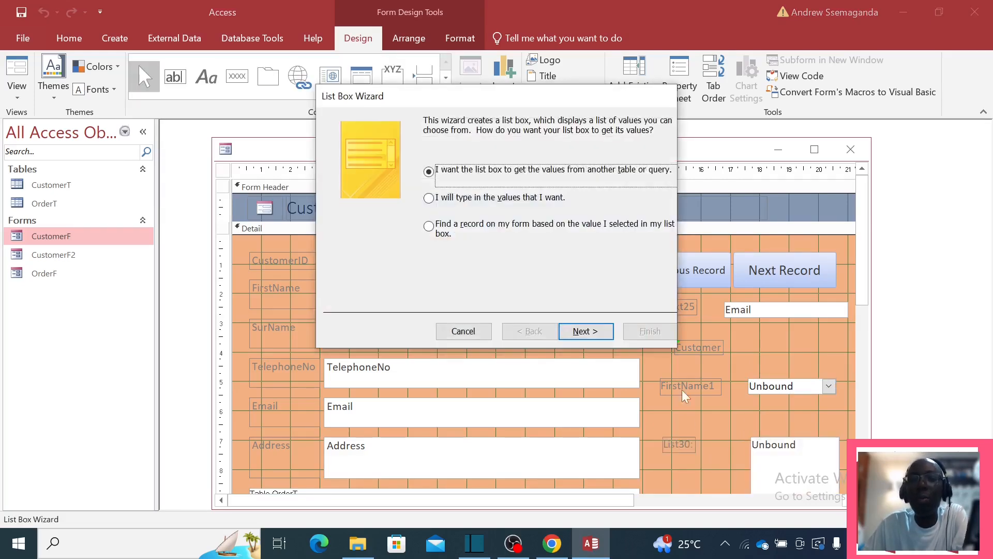
click(473, 233)
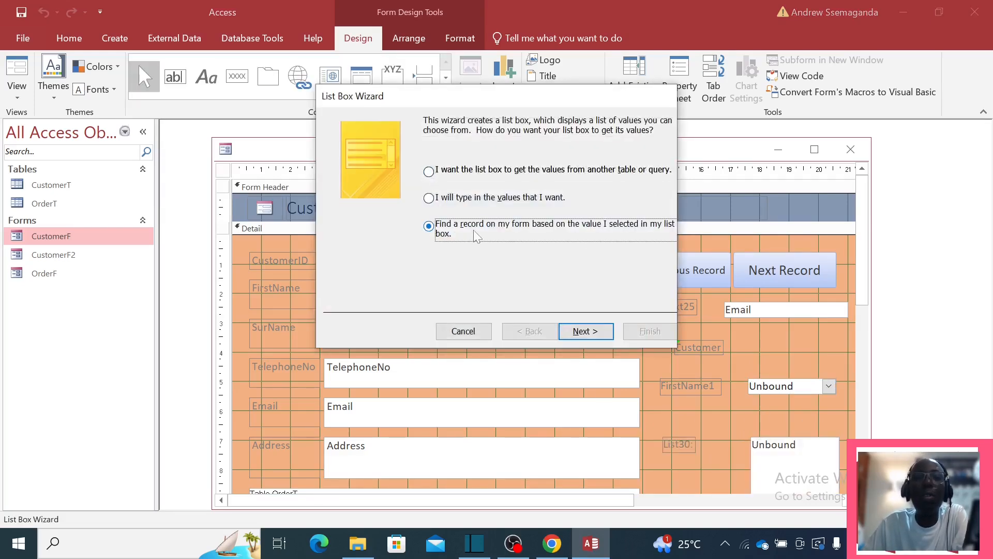
click(590, 334)
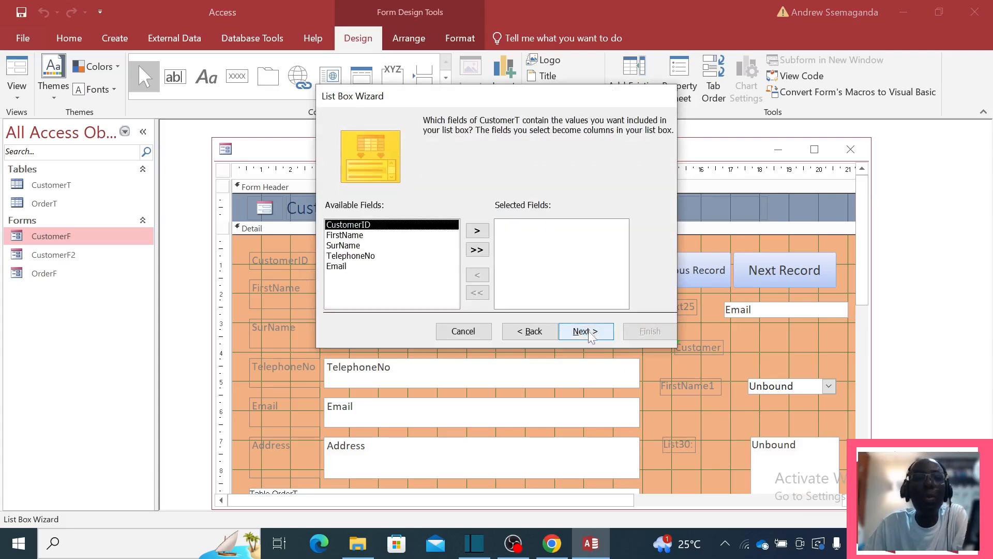
- Use FirstName and SurName as the list box columns, keeping the key column hidden and the default label
click(345, 235)
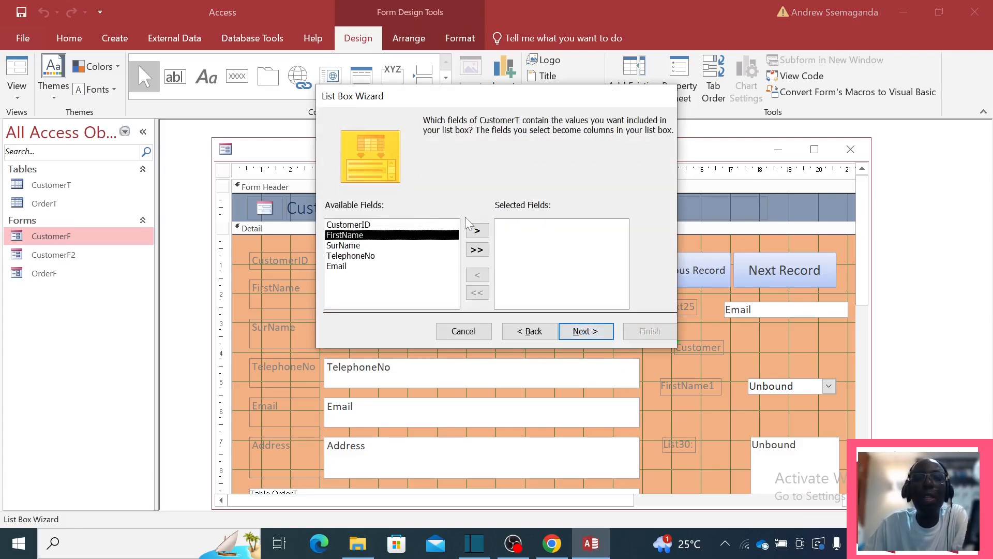
click(477, 232)
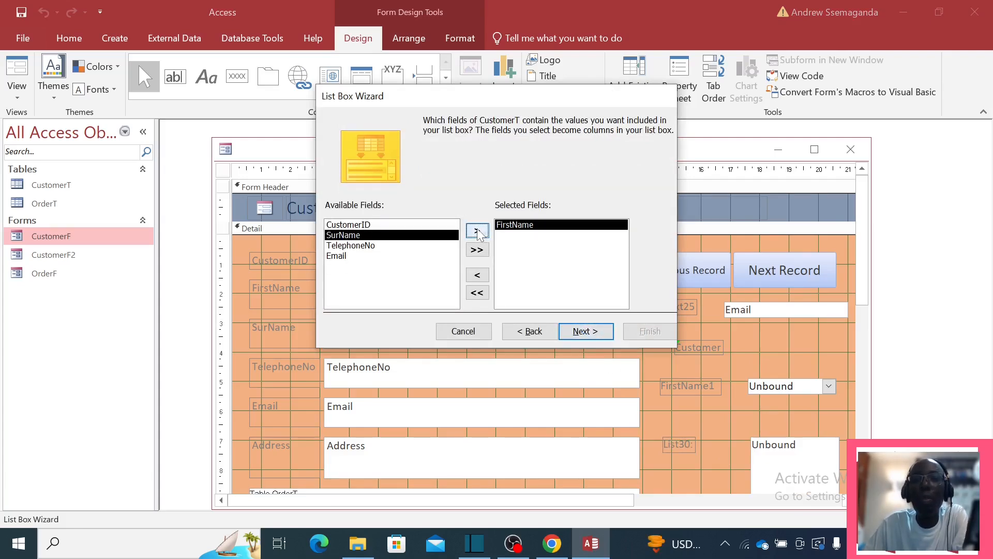
click(478, 232)
click(594, 333)
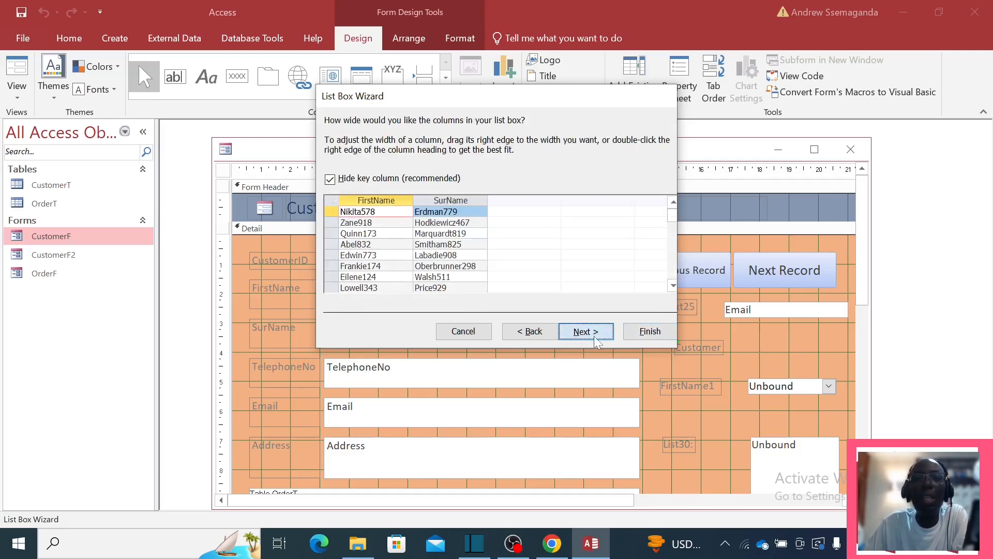
click(595, 338)
click(649, 331)
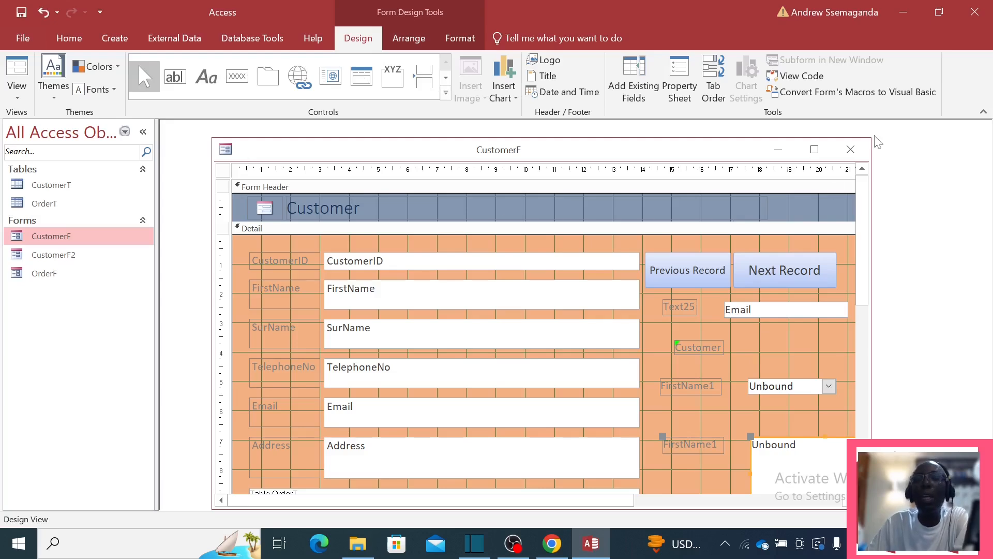
- Save and close the CustomerF form, then reopen it in Form View
click(21, 15)
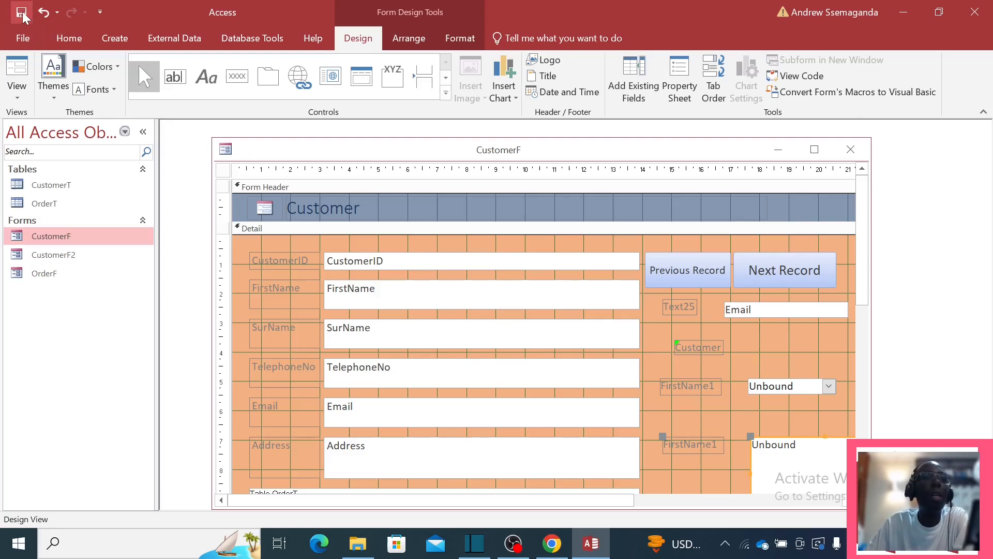
click(852, 150)
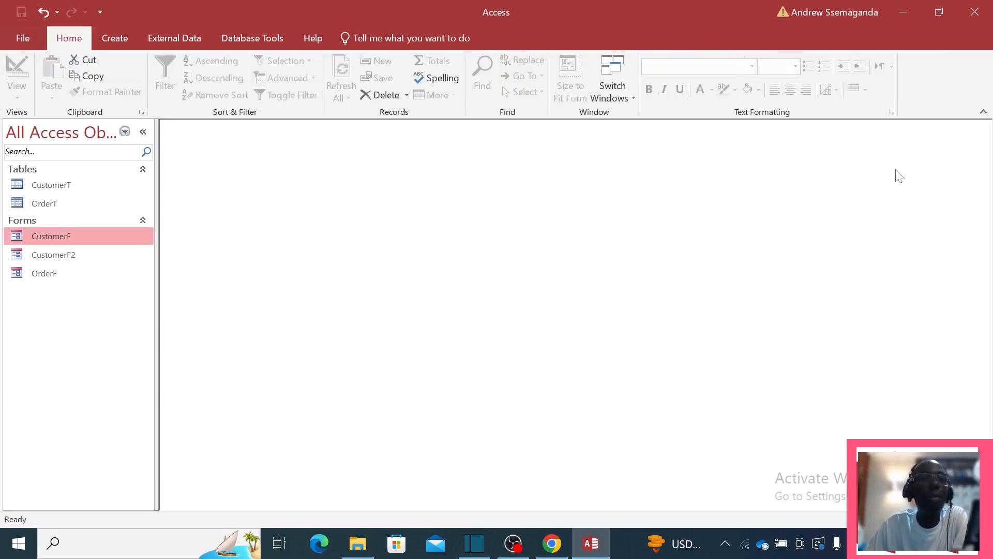
double_click(50, 237)
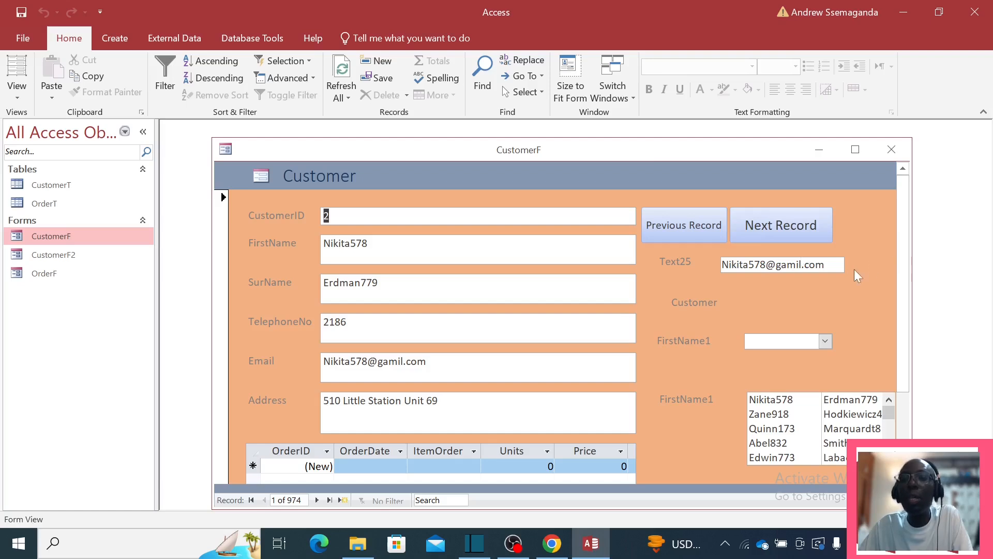
- Test the record buttons by moving four records forward and four back, checking the Email text box on each
click(767, 265)
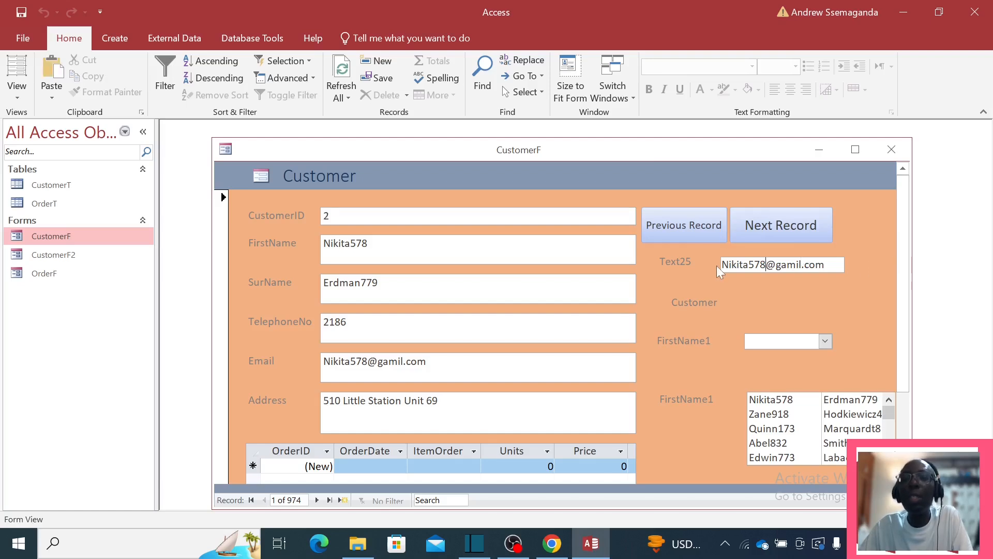
click(770, 224)
click(770, 224)
click(770, 223)
click(770, 223)
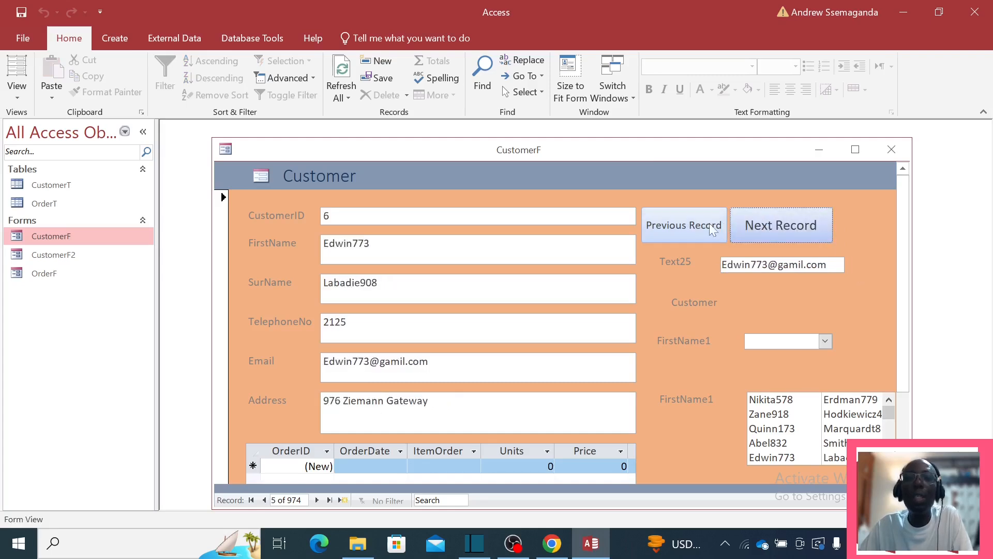
click(684, 227)
click(683, 225)
click(683, 225)
click(682, 225)
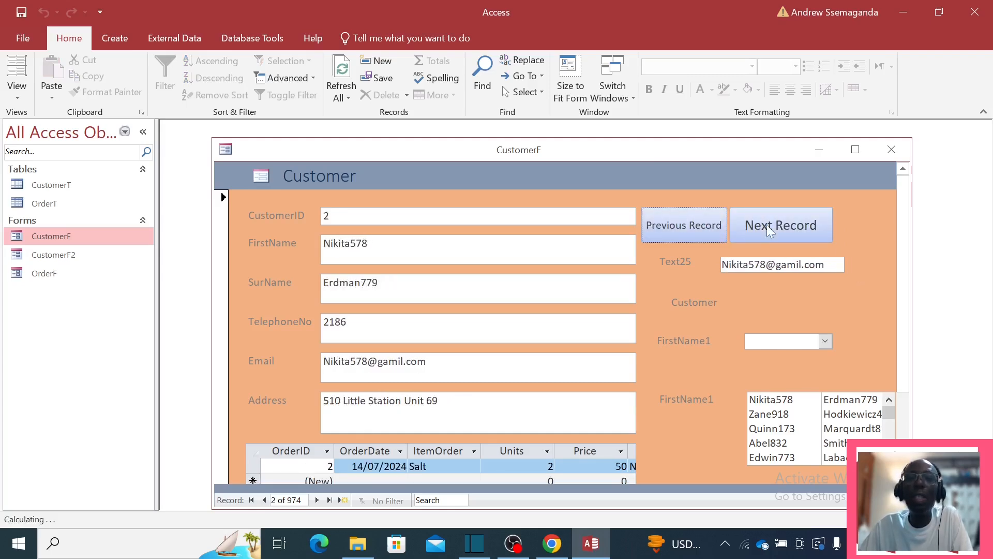
- Advance five records with the Next Record button to check that the form fields update
click(778, 227)
click(778, 227)
click(779, 227)
click(778, 227)
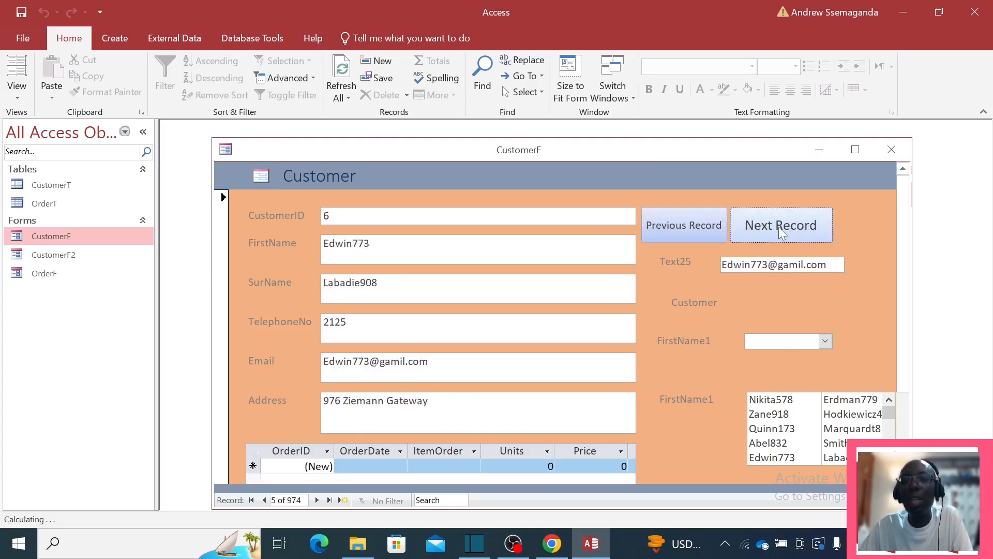
click(778, 226)
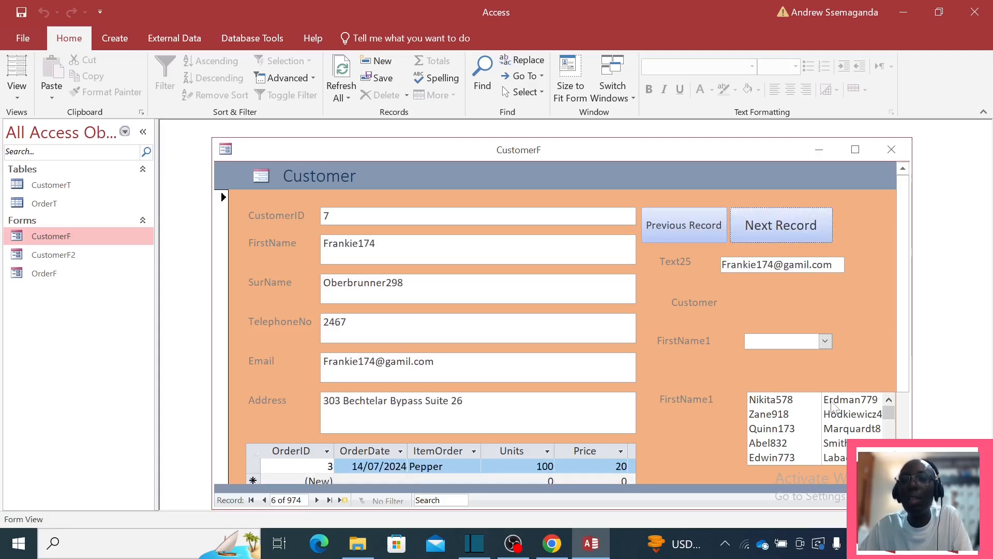
- Test the combo box by choosing the fourteenth customer in its list to bring up that customer's record
click(826, 341)
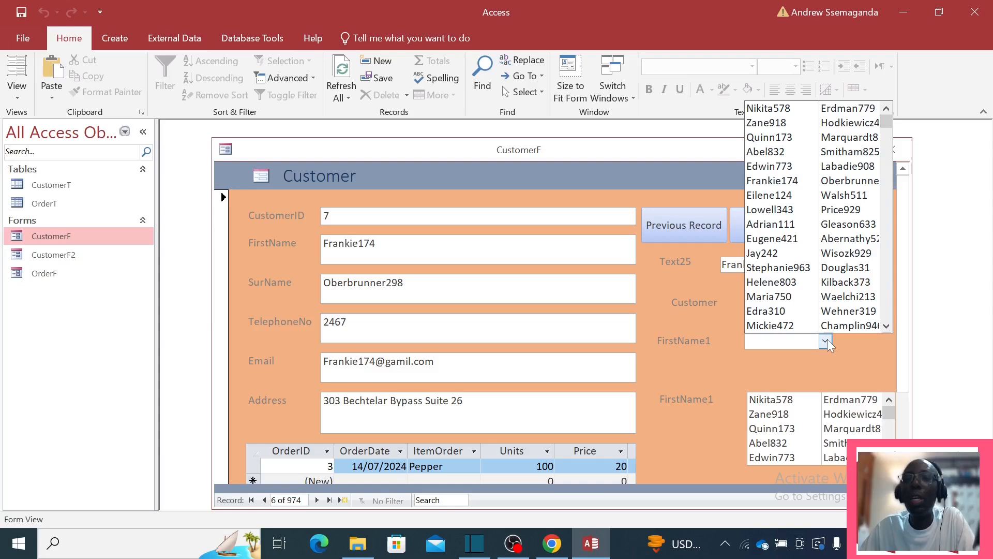
click(779, 296)
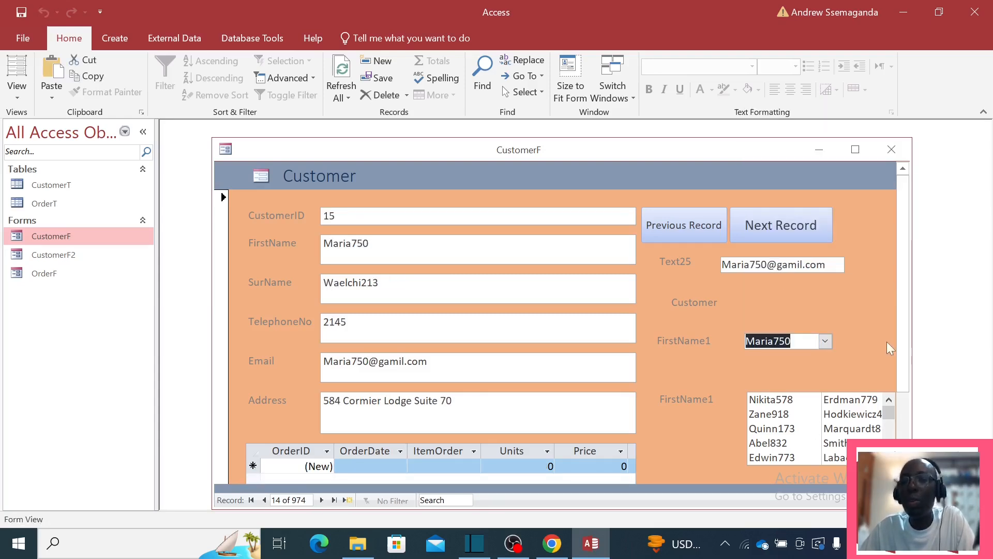
- Test the list box by selecting the 22nd, 21st and 23rd customers in its list, checking the form fields against each selection
scroll(901, 341, down, 3)
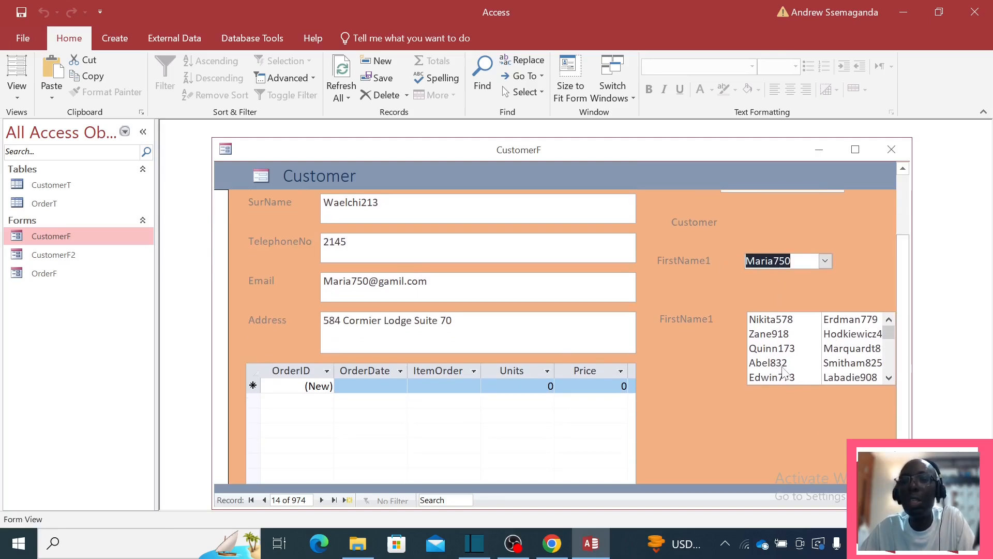
scroll(783, 363, down, 4)
scroll(783, 354, down, 3)
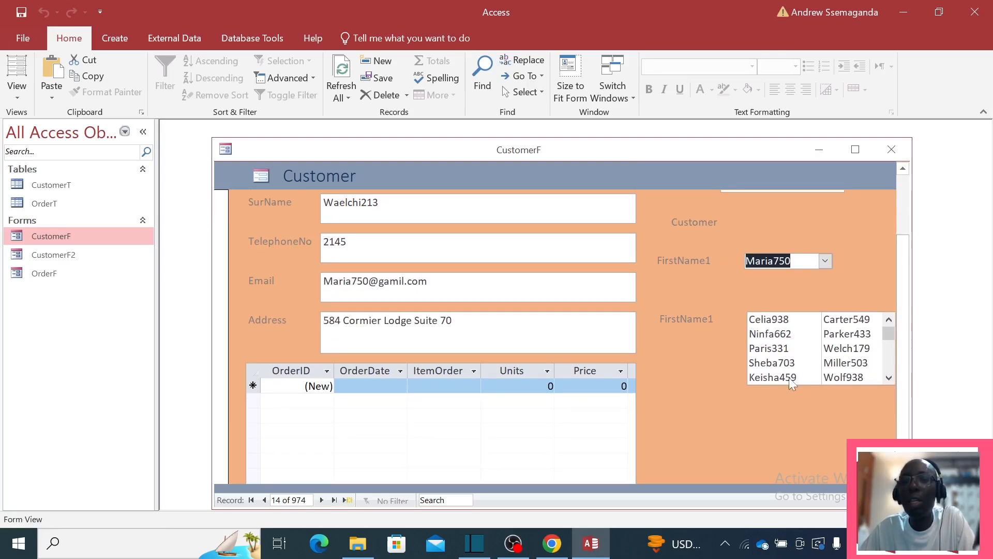
click(773, 353)
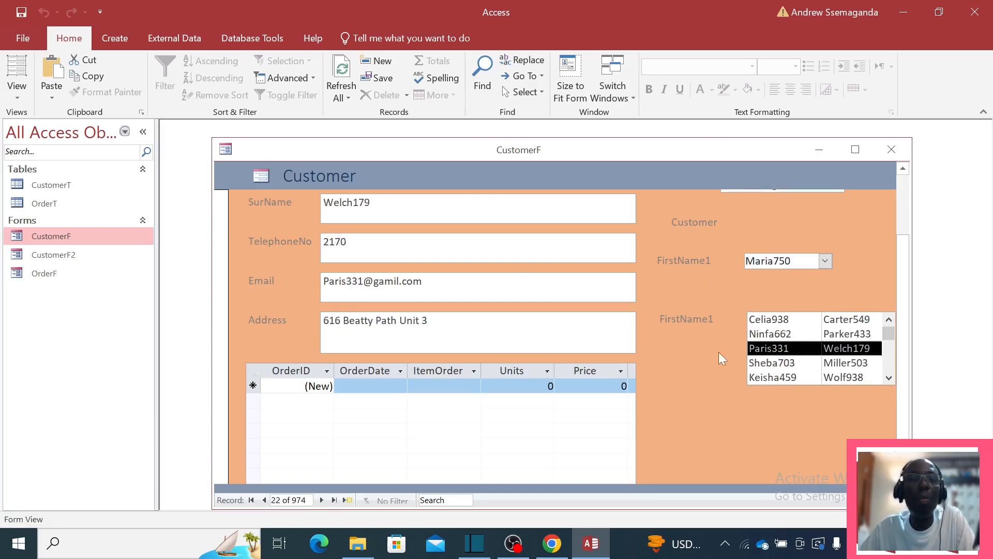
click(782, 333)
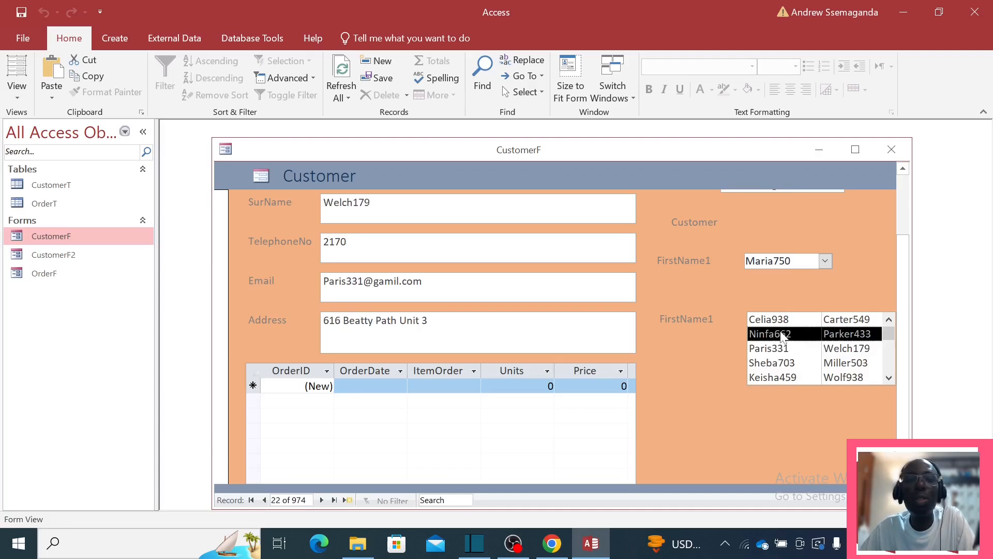
click(771, 363)
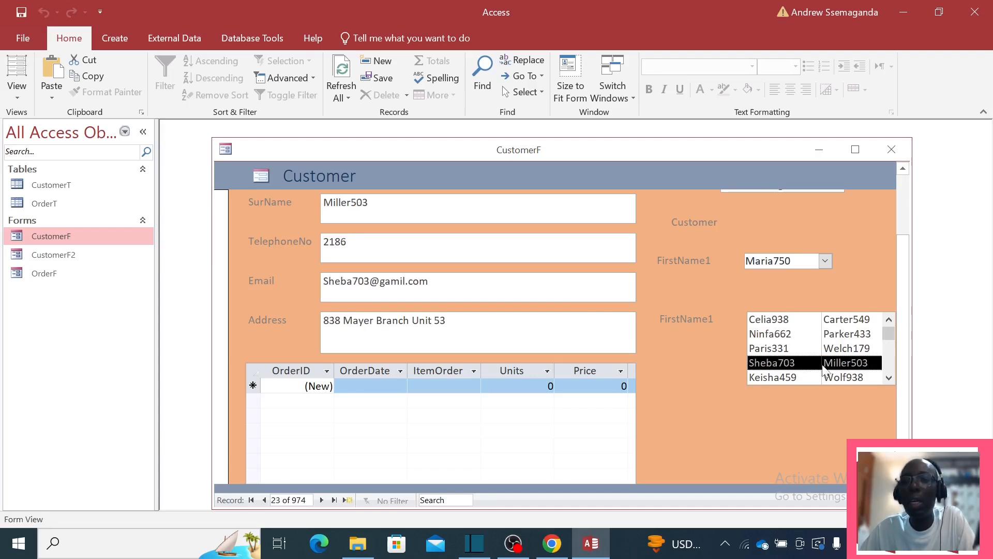
- Select the 15th, 16th and 17th customers in the list box in turn, comparing the CustomerID, name and Email fields for each
scroll(834, 259, up, 3)
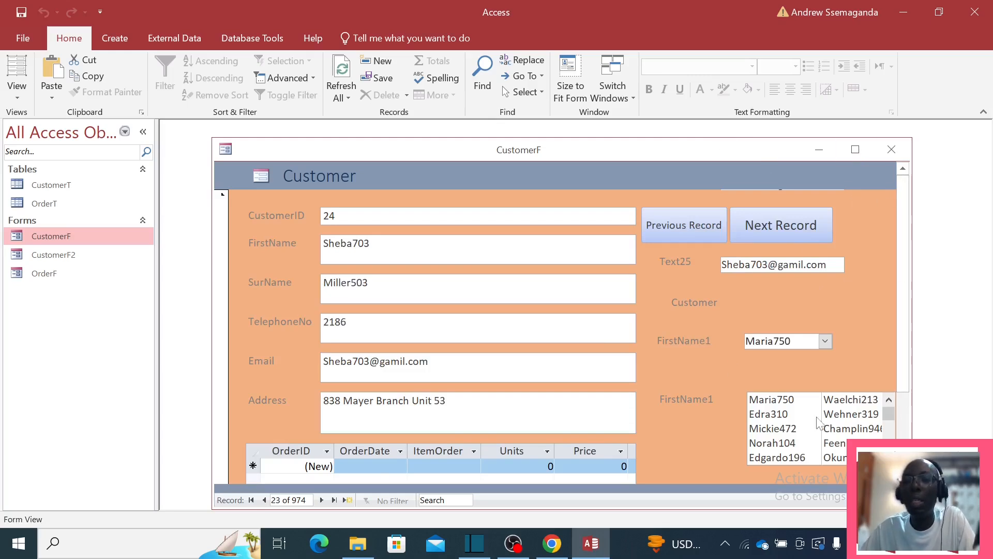
click(771, 417)
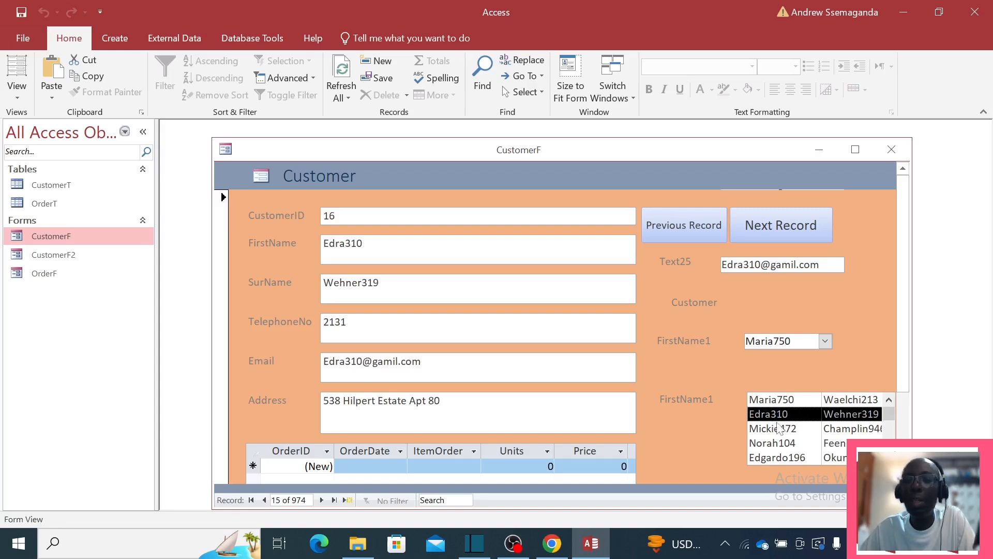
click(781, 432)
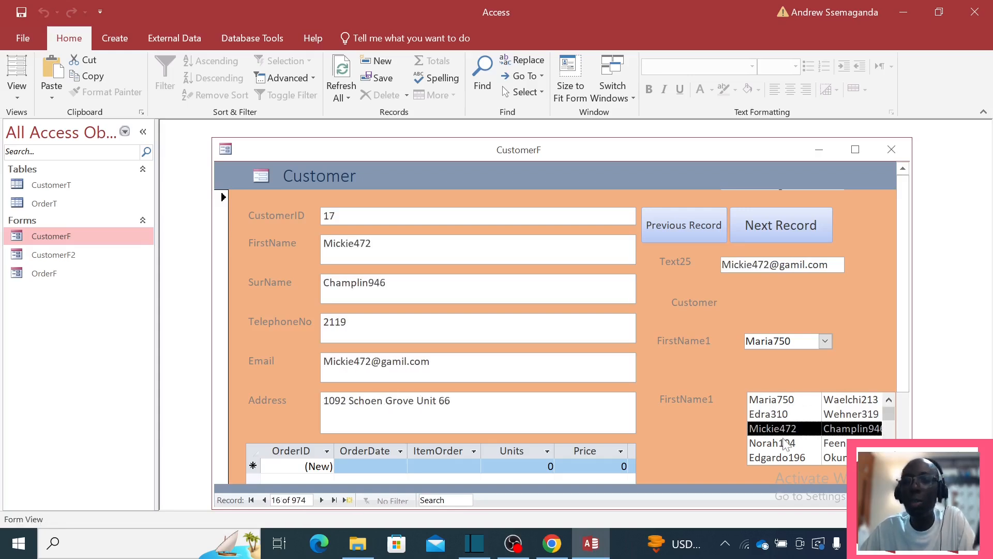
click(785, 448)
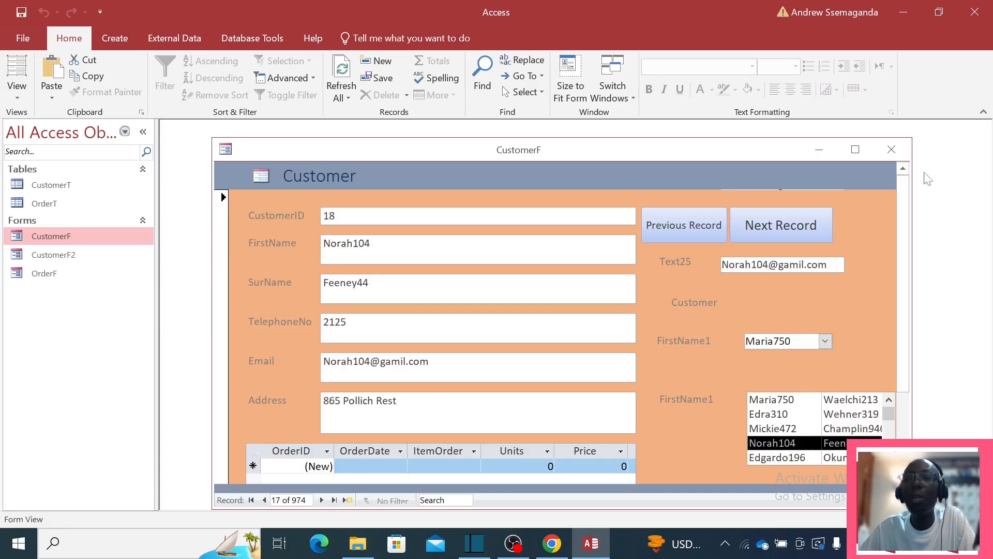